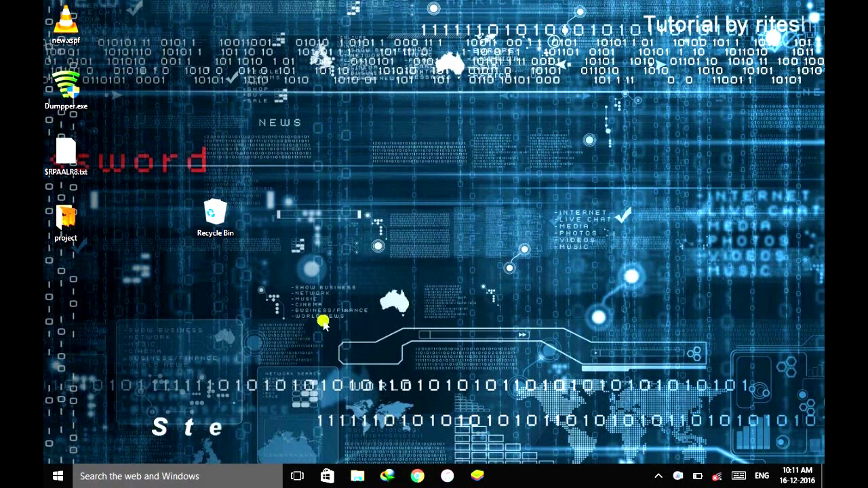
Open the user's temporary files folder by running %temp% from the Run dialog
click(127, 476)
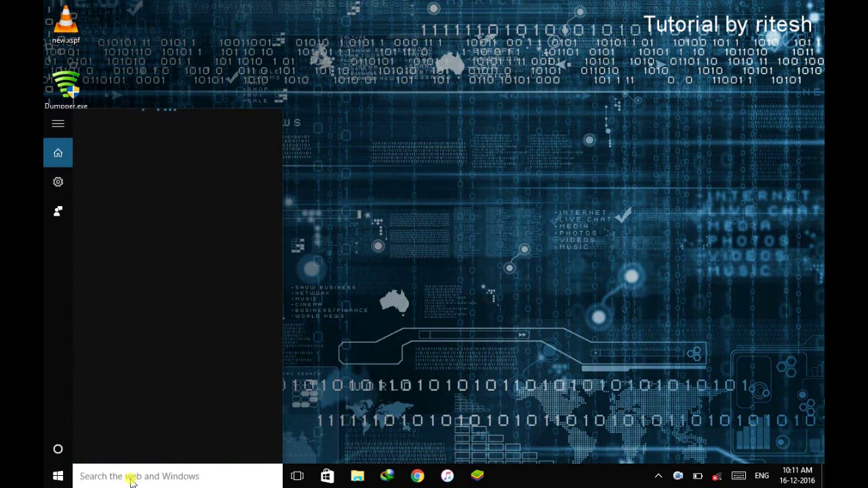
text(run)
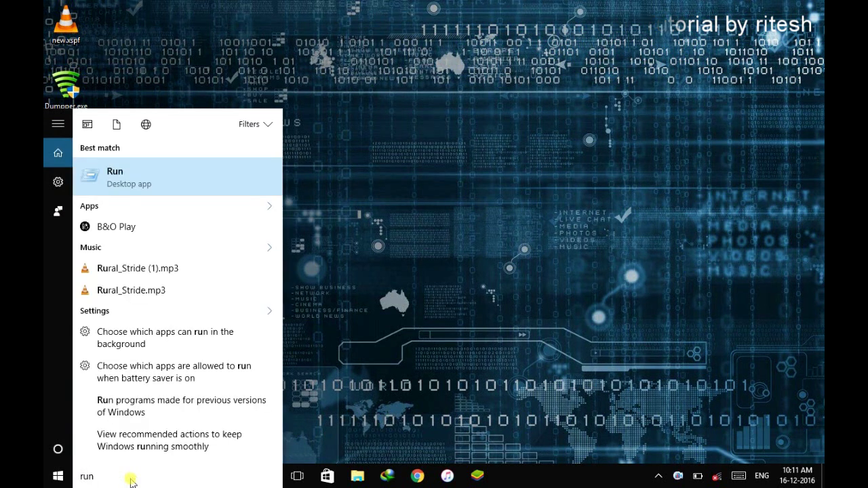
key(Return)
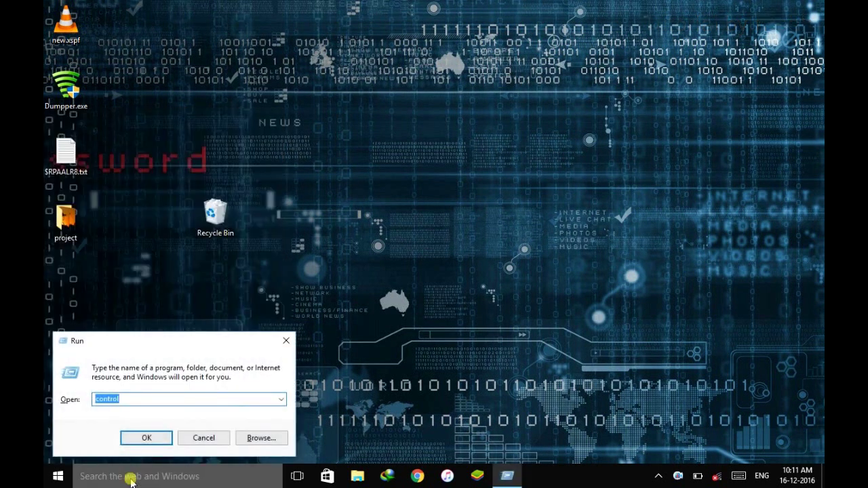
text(te)
key(BackSpace)
key(BackSpace)
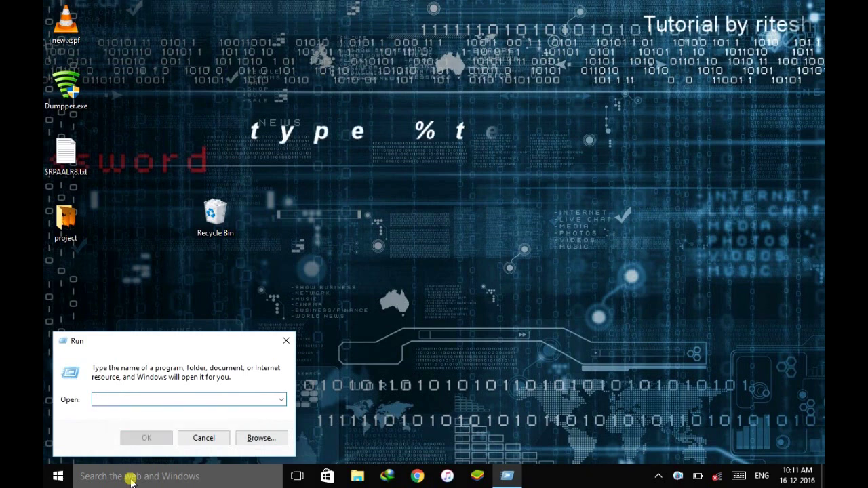
text(%temp)
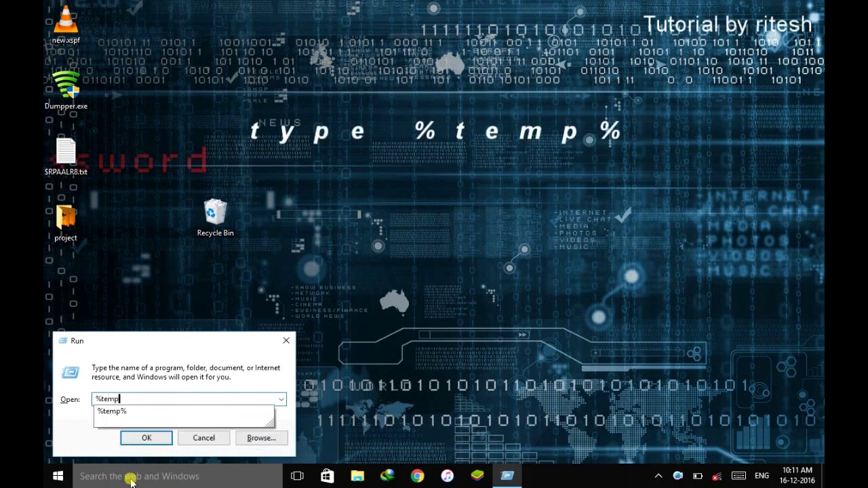
text(%)
key(Return)
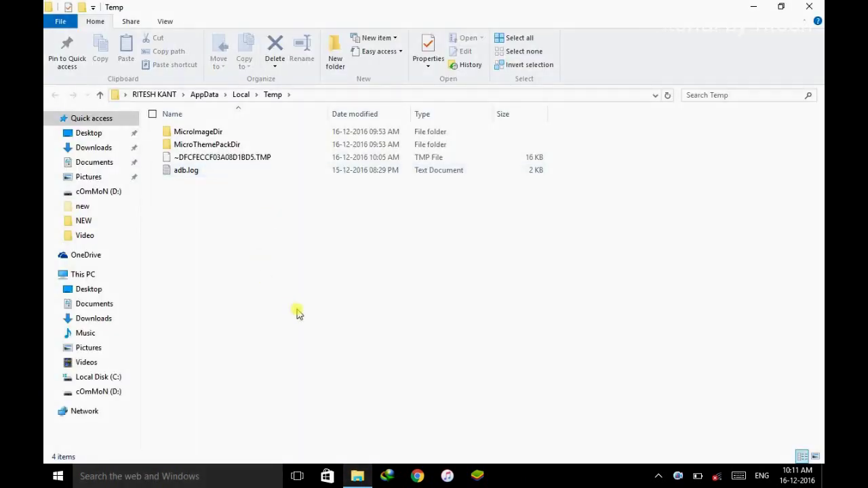
Delete all items in the user's Temp folder, skipping the file in use, and close the folder
key(ctrl+a)
click(325, 309)
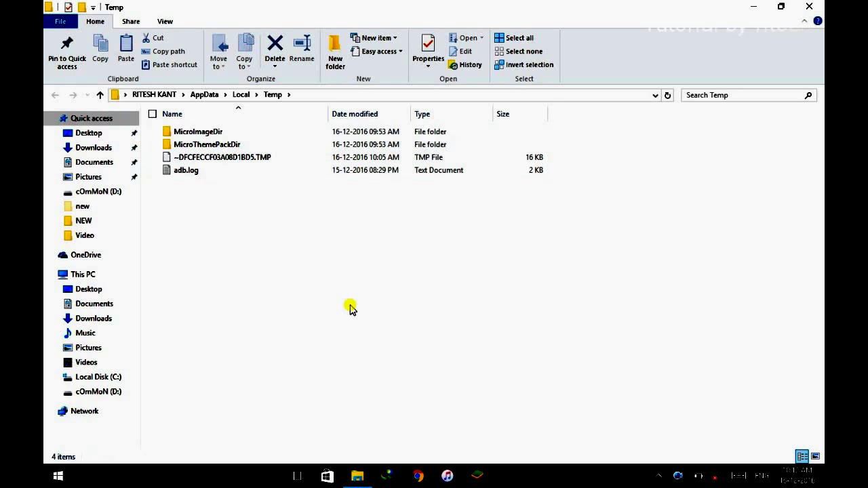
key(ctrl+a)
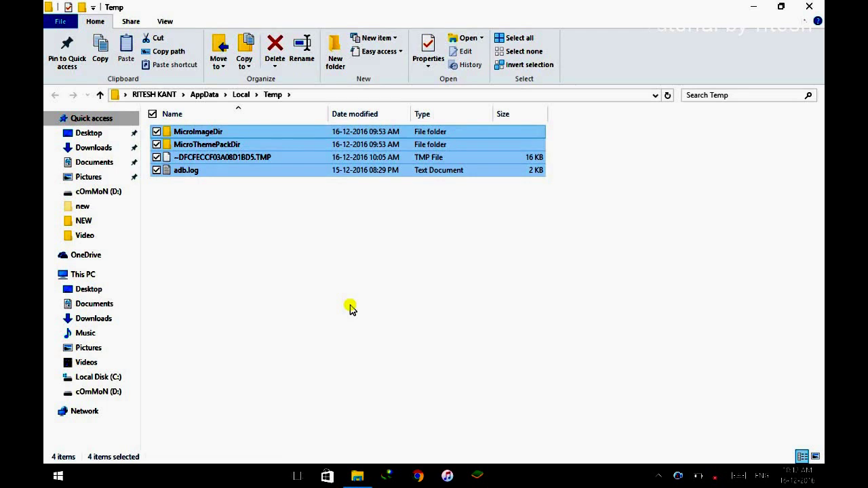
key(Delete)
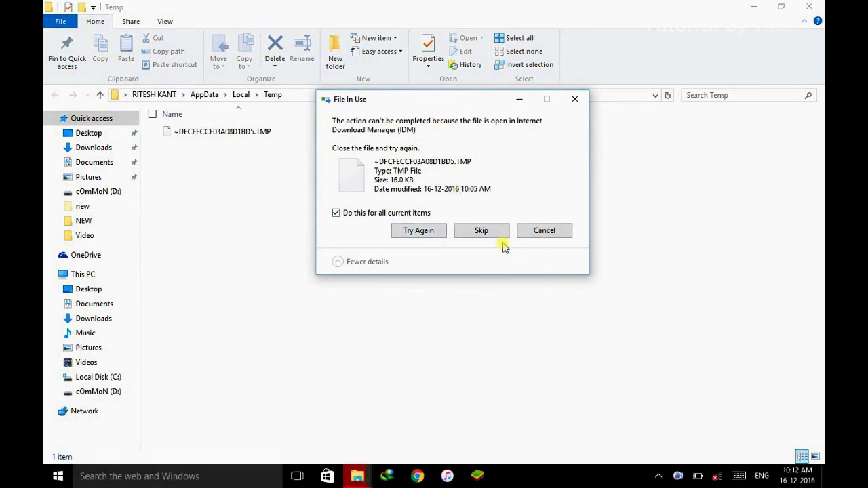
click(482, 231)
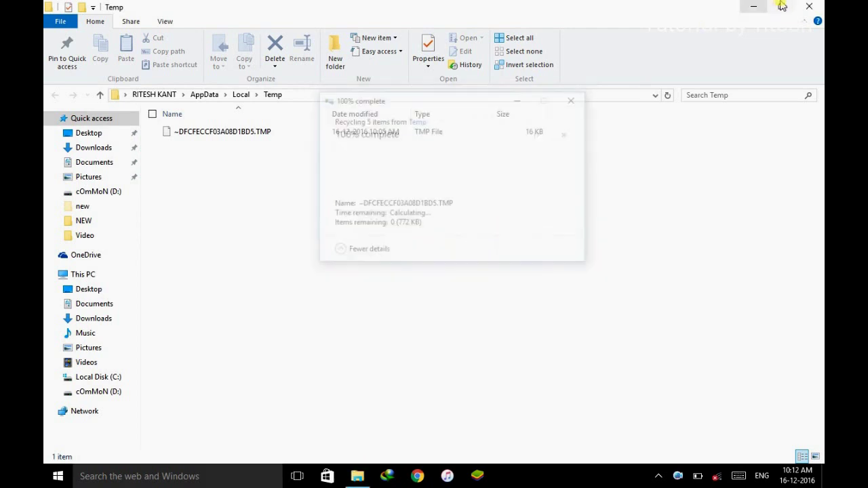
click(810, 7)
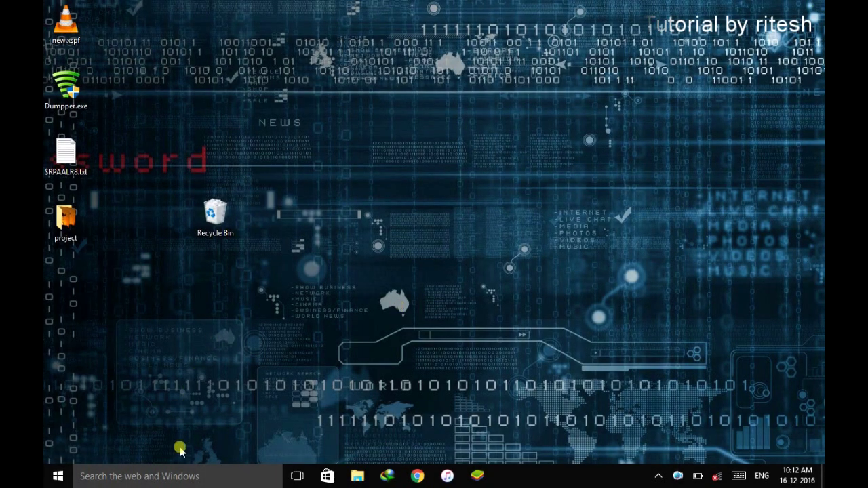
Open the Windows Temp folder by running temp from the Run dialog
click(176, 476)
text(r)
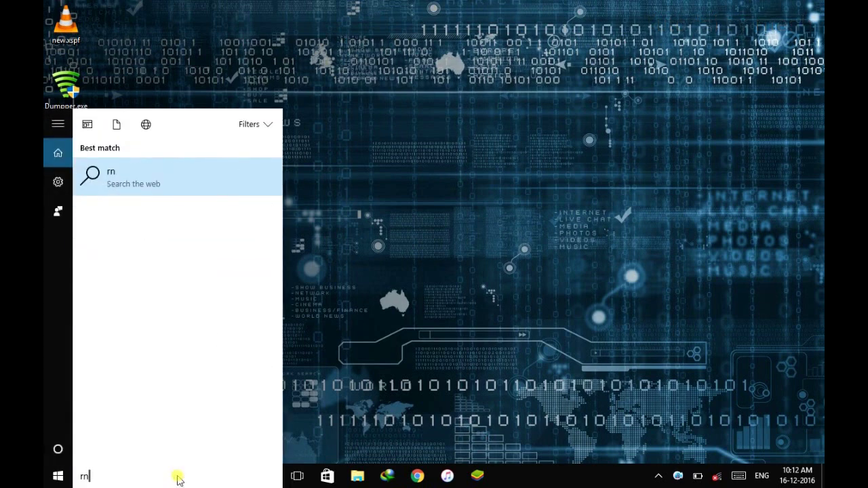
text(un)
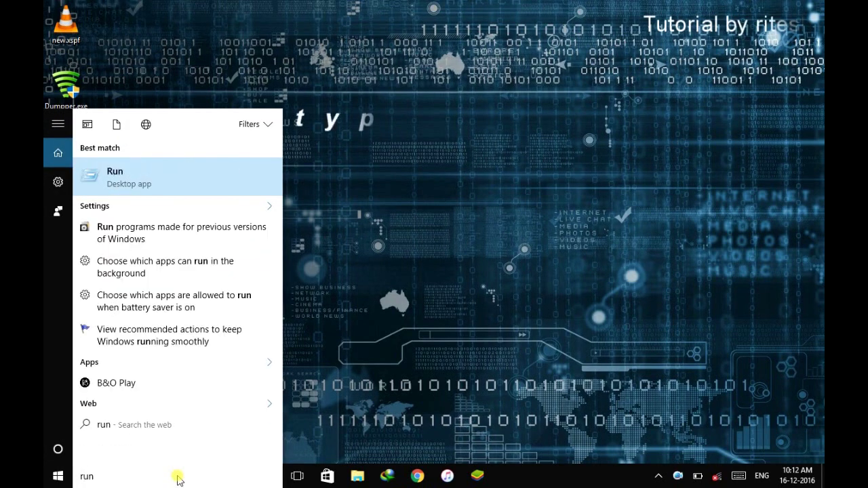
key(Return)
text(temp)
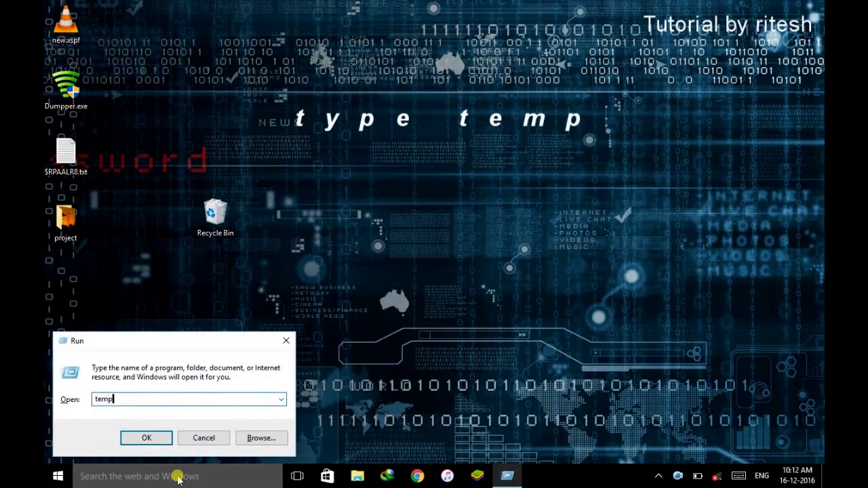
key(Return)
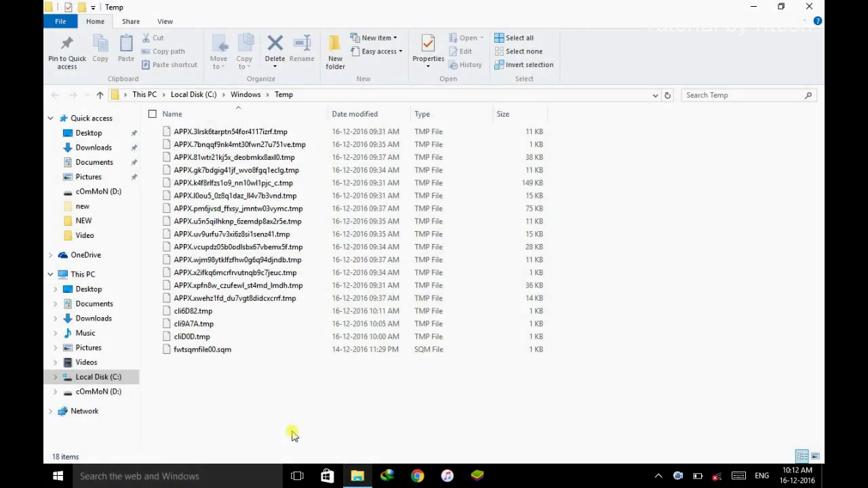
Delete all files in the Windows Temp folder and close the folder
key(ctrl+a)
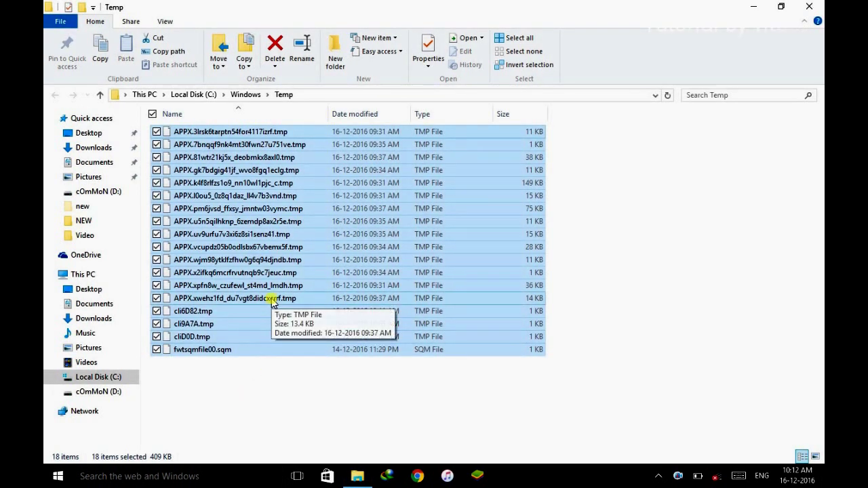
key(Delete)
key(Return)
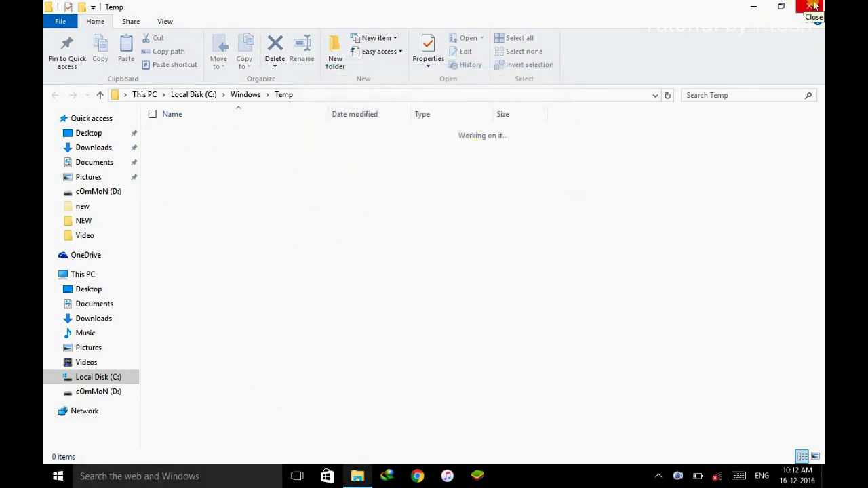
click(813, 6)
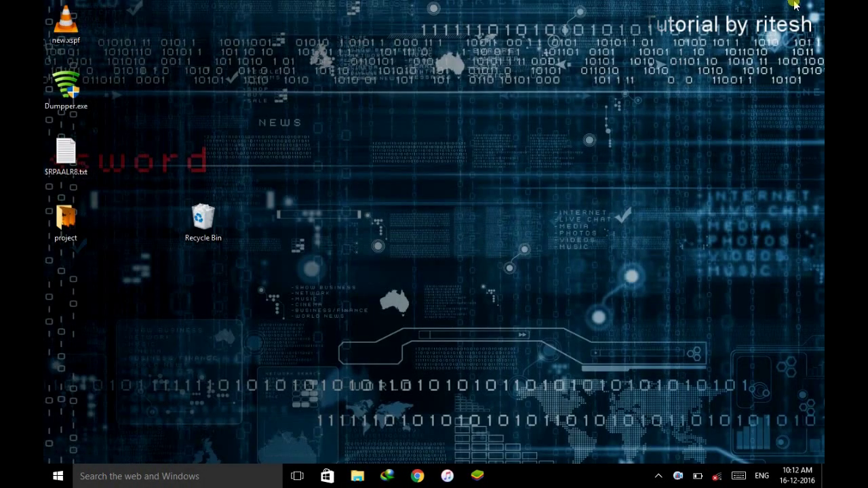
Open the Prefetch folder by running prefetch from the Run dialog and grant access to it
key(super)
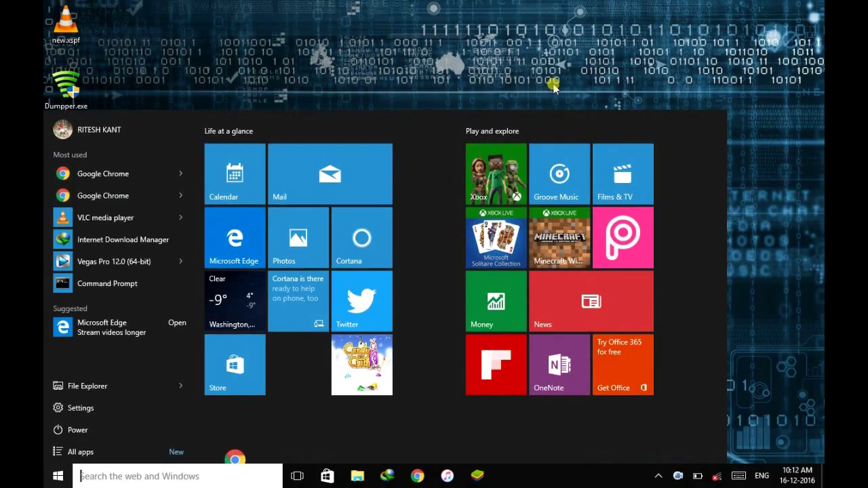
text(run)
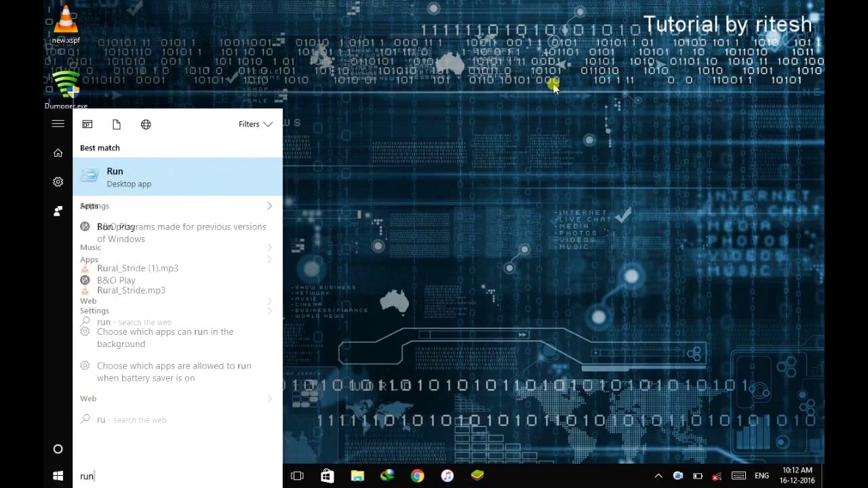
key(Return)
text(p)
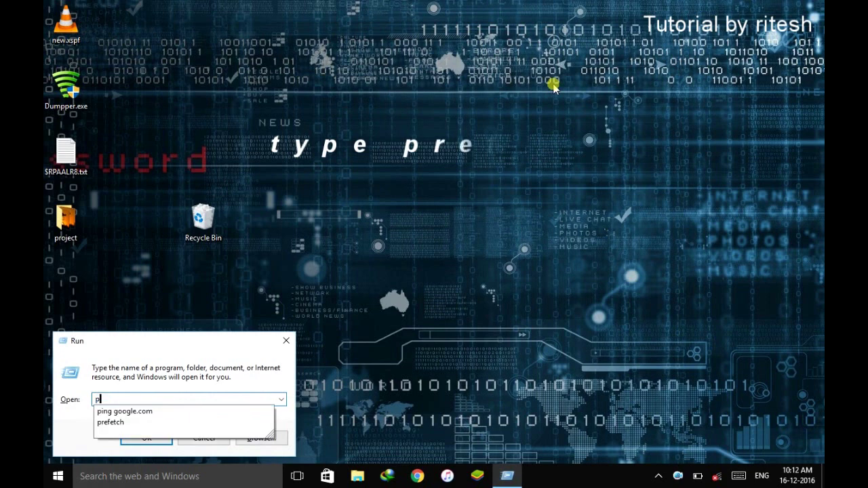
text(refetch)
key(Return)
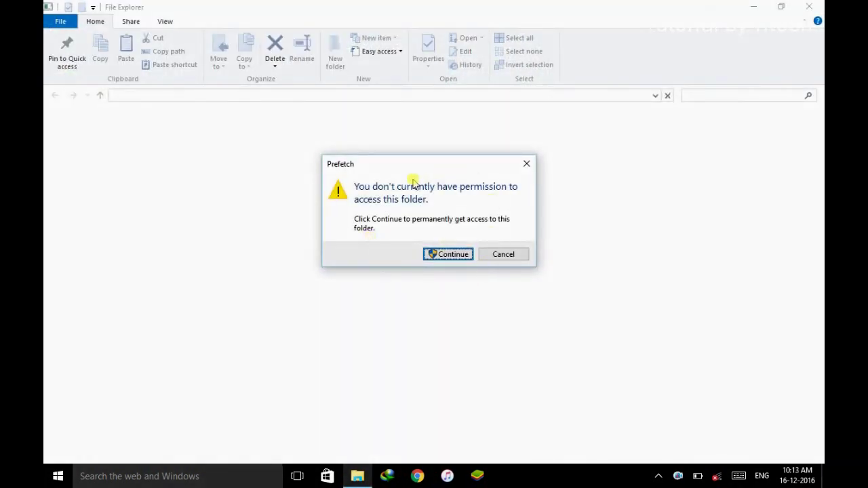
click(446, 254)
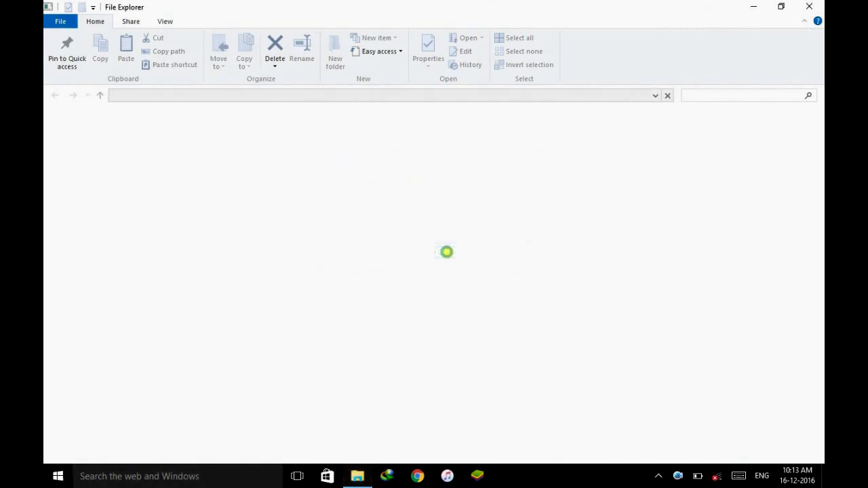
Delete all items in the Prefetch folder, skipping all files in use, and close the folder
click(388, 208)
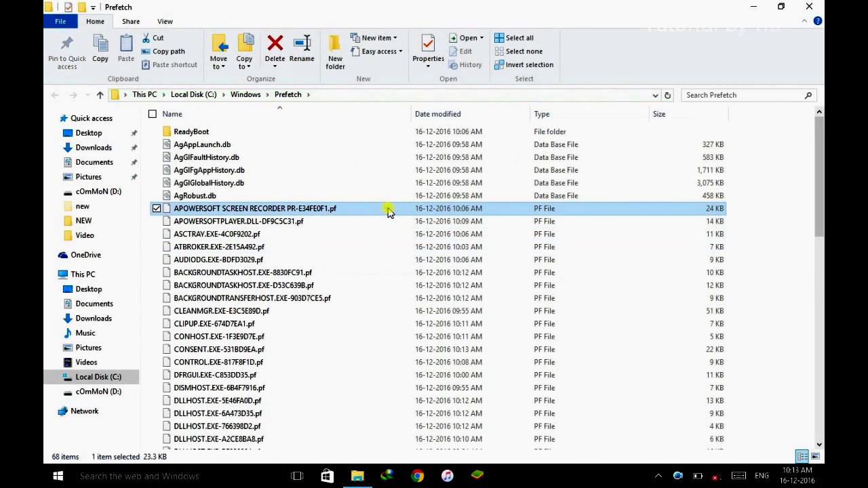
key(ctrl+a)
key(Delete)
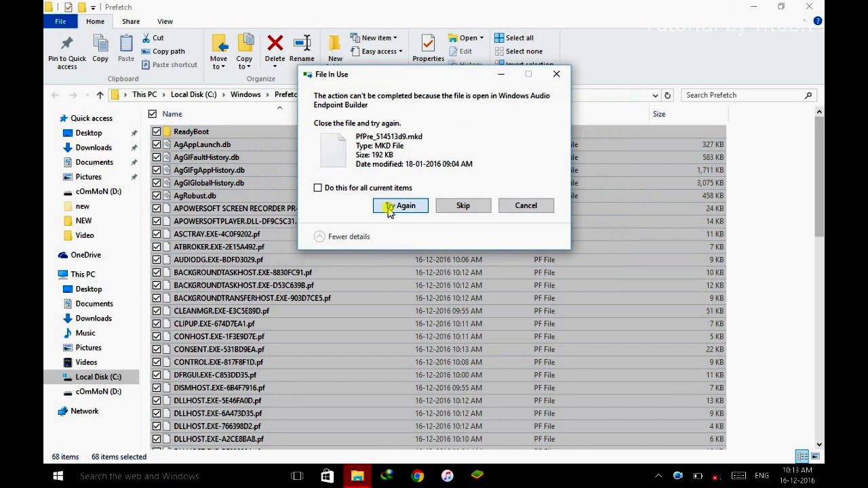
click(400, 205)
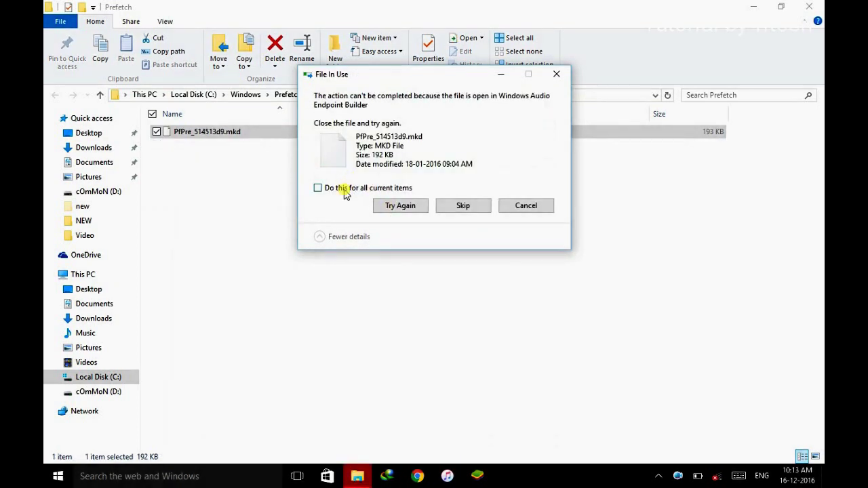
click(344, 191)
click(462, 211)
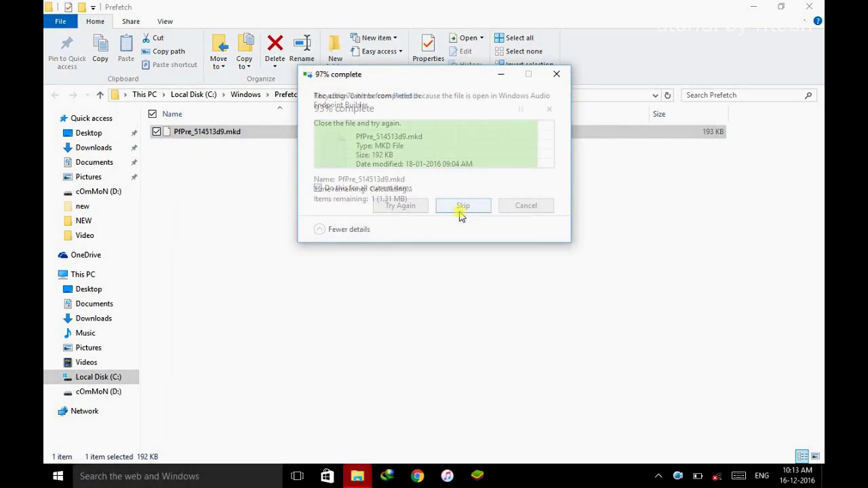
click(807, 7)
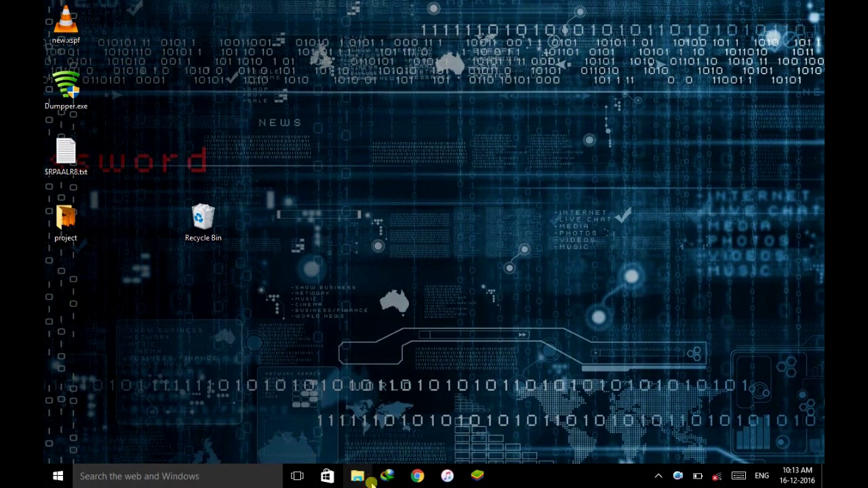
Open the properties of Local Disk (C:) from This PC in File Explorer
click(366, 478)
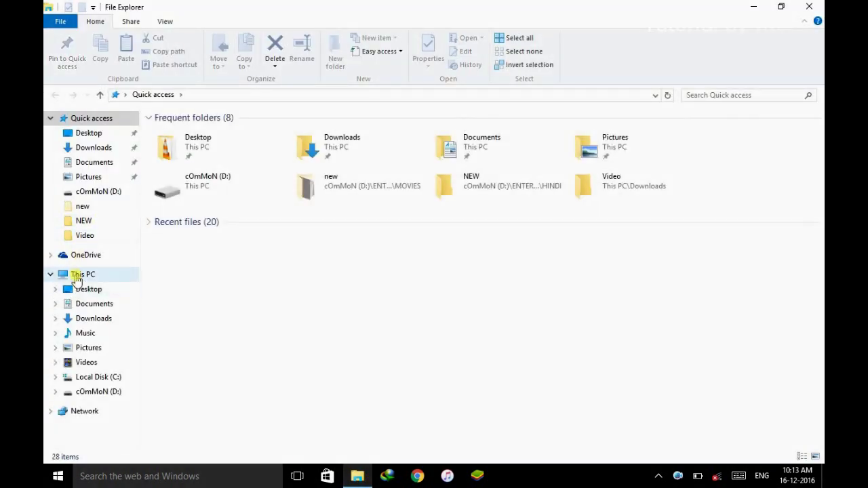
click(77, 275)
click(240, 238)
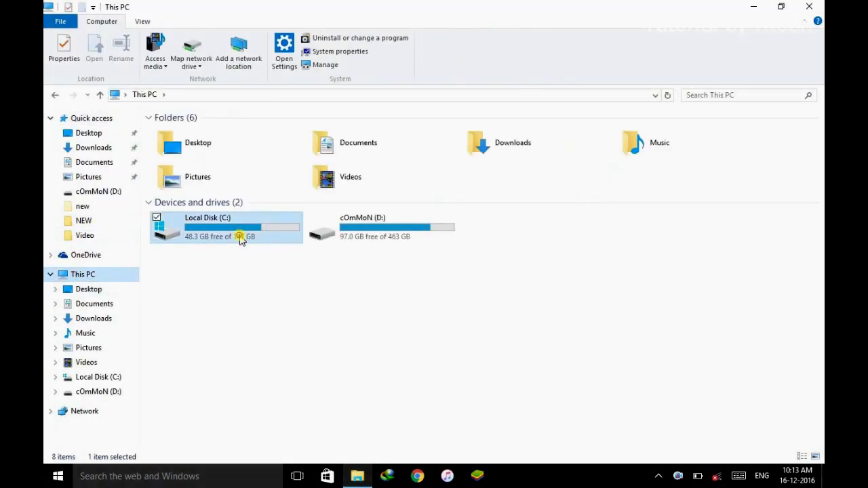
right_click(241, 237)
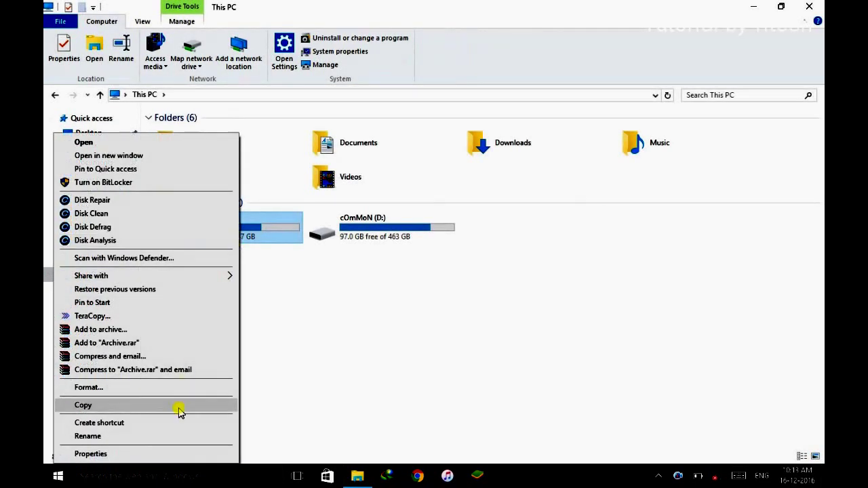
click(163, 453)
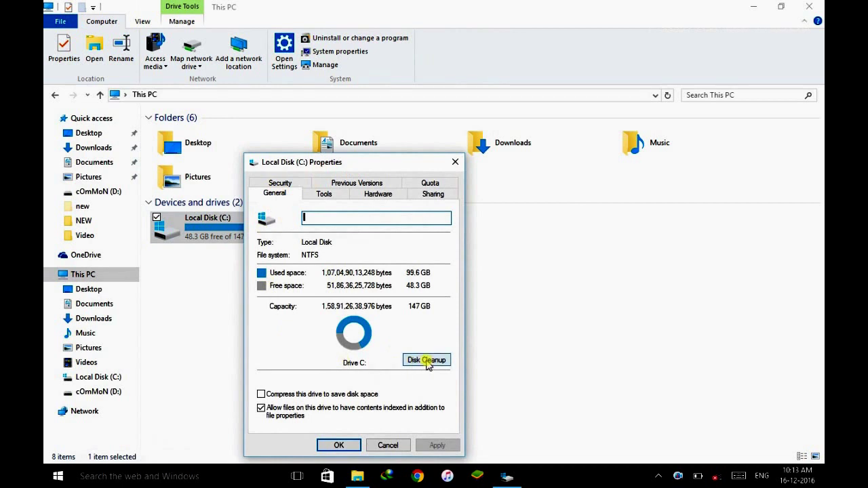
Run Disk Cleanup on drive C: including system files, and include queued error reports, Delivery Optimization Files, device driver packages and Recycle Bin
click(427, 362)
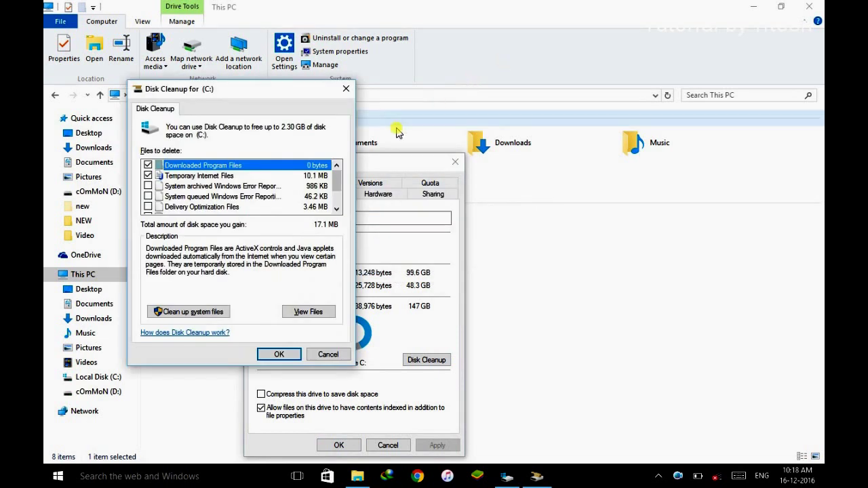
click(195, 313)
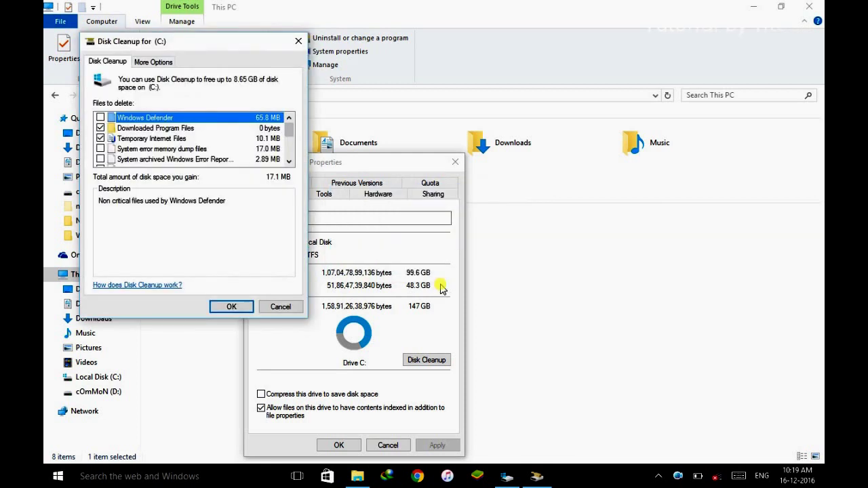
scroll(288, 160, down, 1)
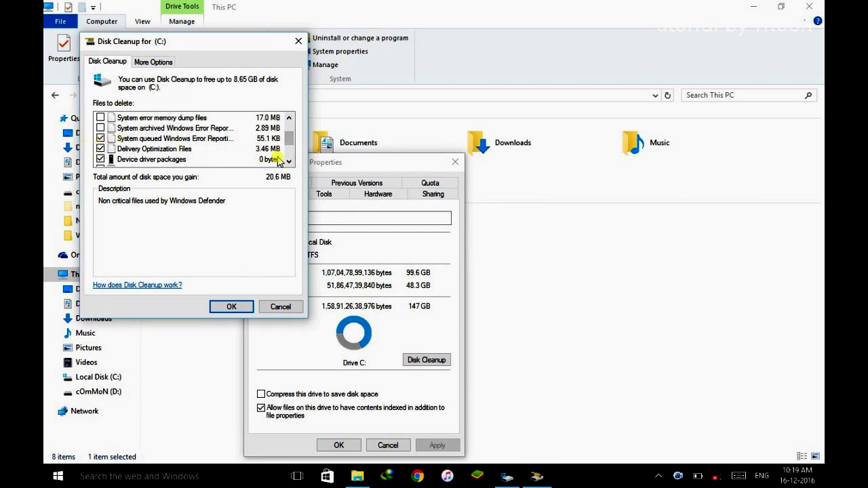
scroll(289, 145, down, 1)
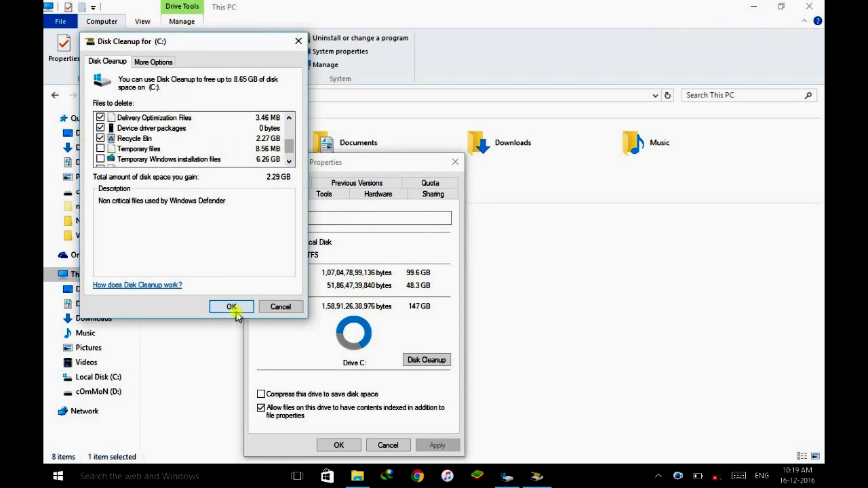
Permanently delete the files chosen in Disk Cleanup and close the drive's properties
click(231, 307)
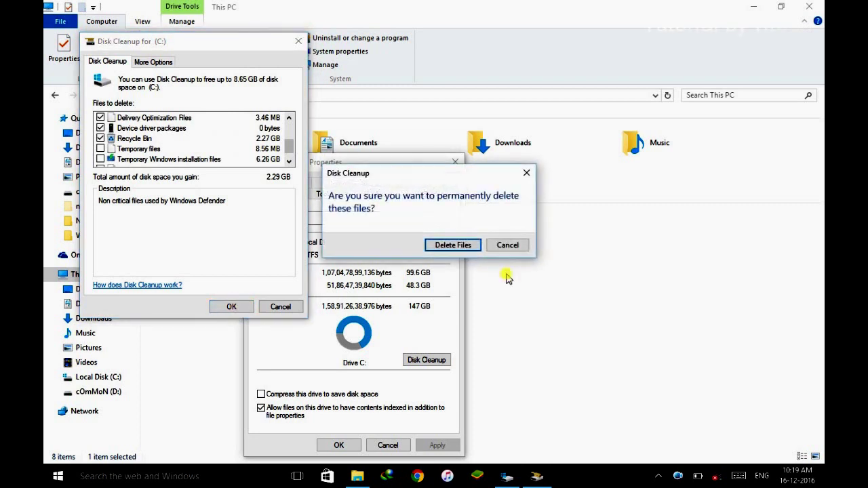
click(453, 244)
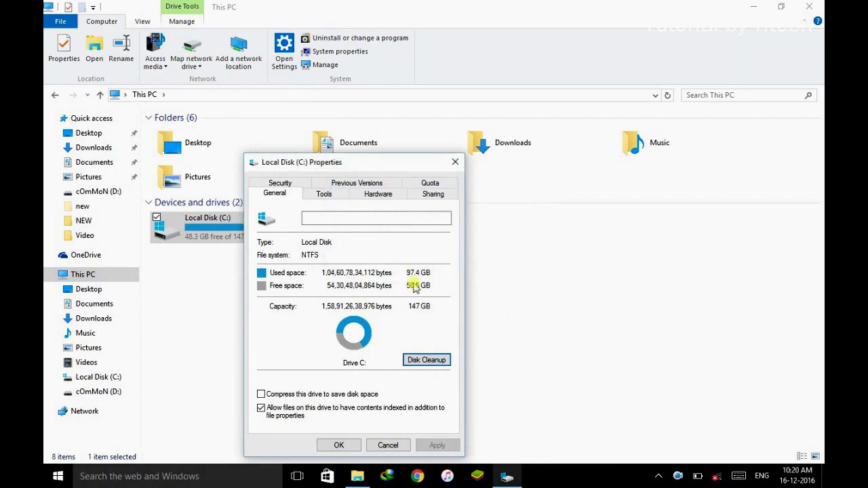
click(448, 168)
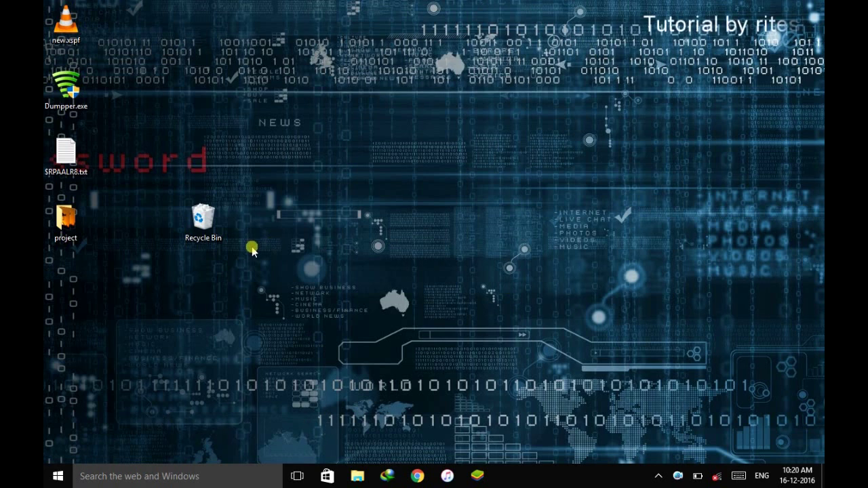
Find Defragment and Optimize Drives through Windows search, start optimizing drive C:, and close the Optimize Drives window
click(98, 477)
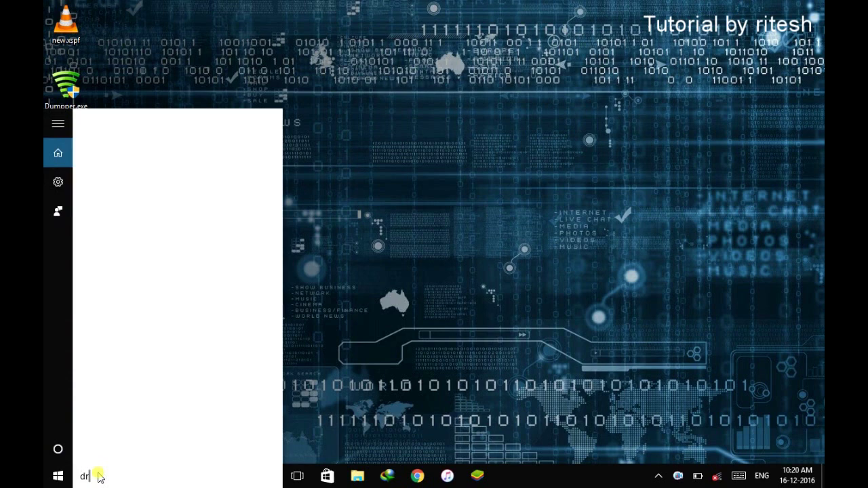
key(BackSpace)
text(efr)
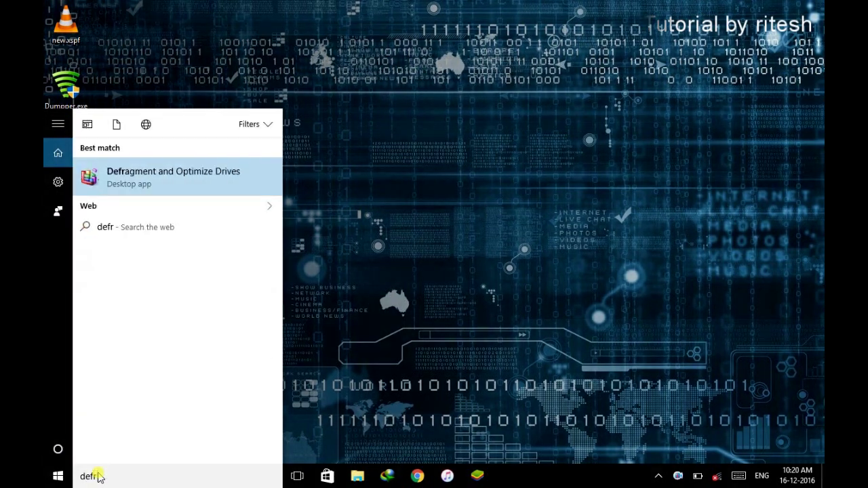
key(Return)
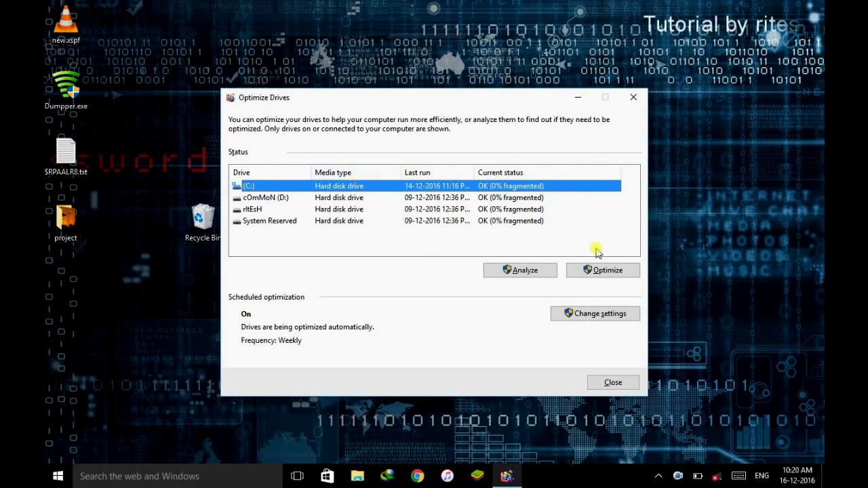
click(597, 271)
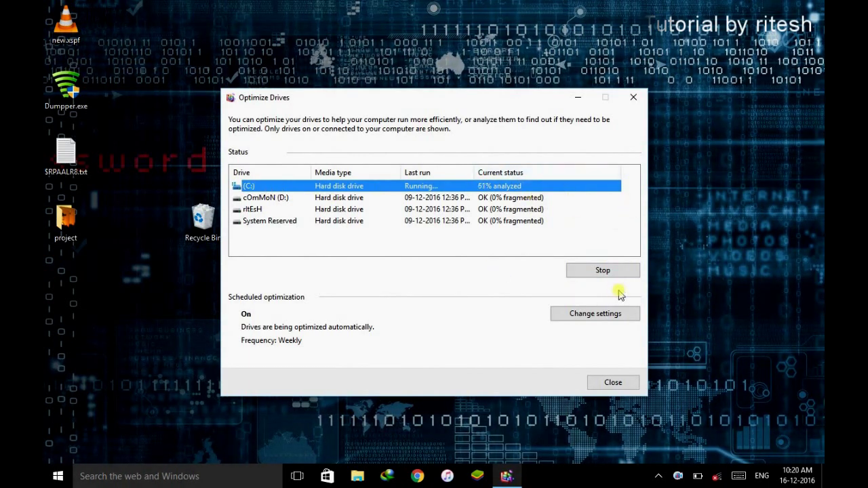
click(633, 97)
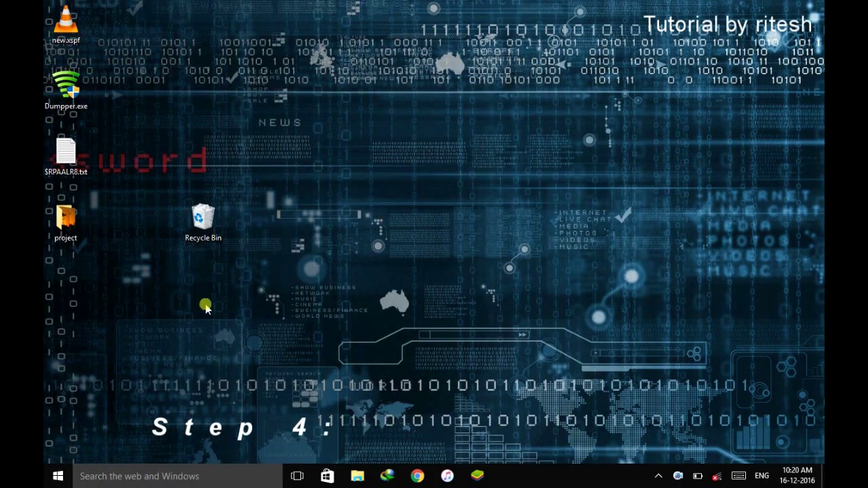
Open Power Options through Windows search, choose the High performance plan, and close the window
click(149, 479)
text(power)
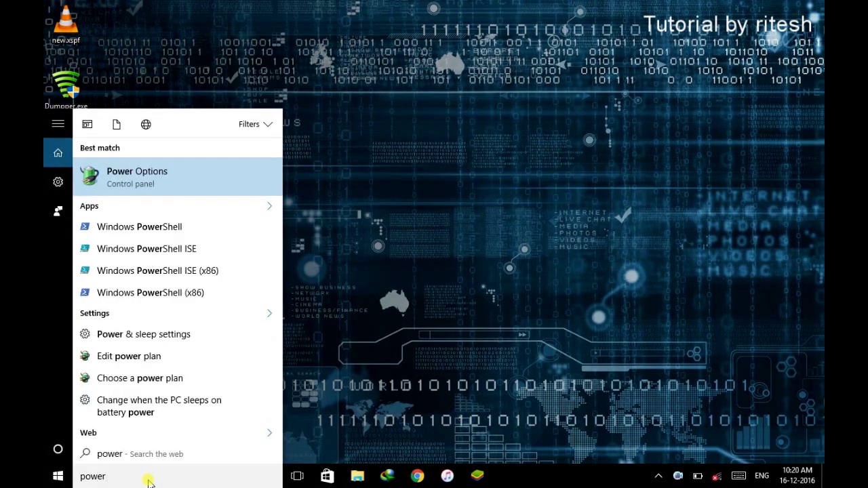
key(Return)
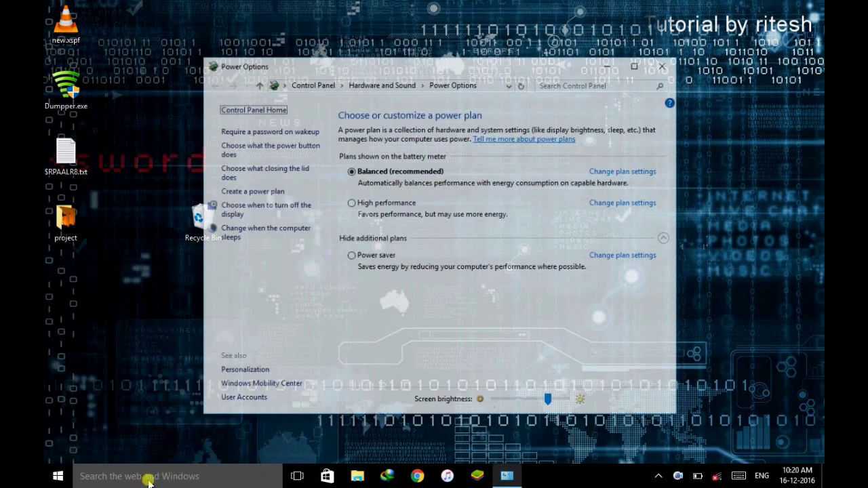
click(364, 204)
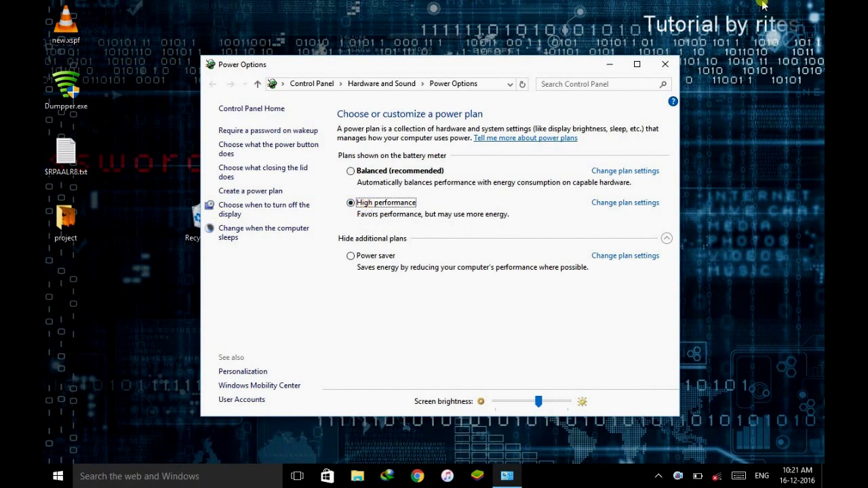
click(665, 62)
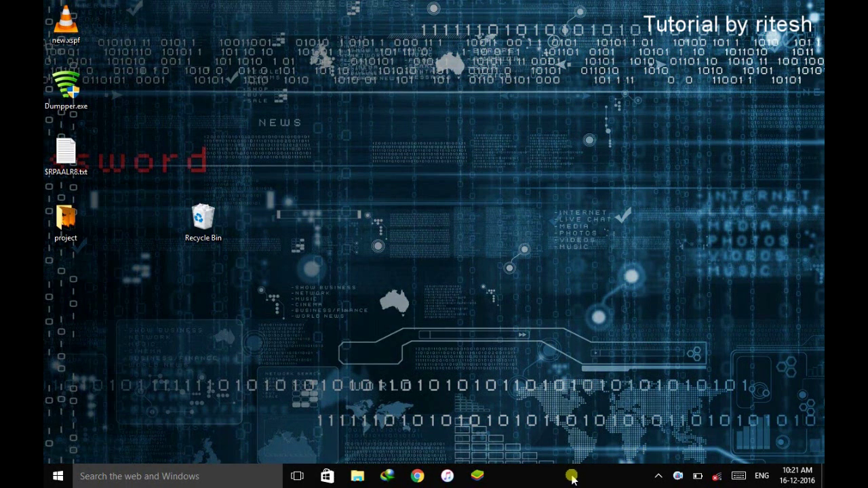
Open Task Manager's list of startup programs and check the hidden notification-area icons
right_click(571, 478)
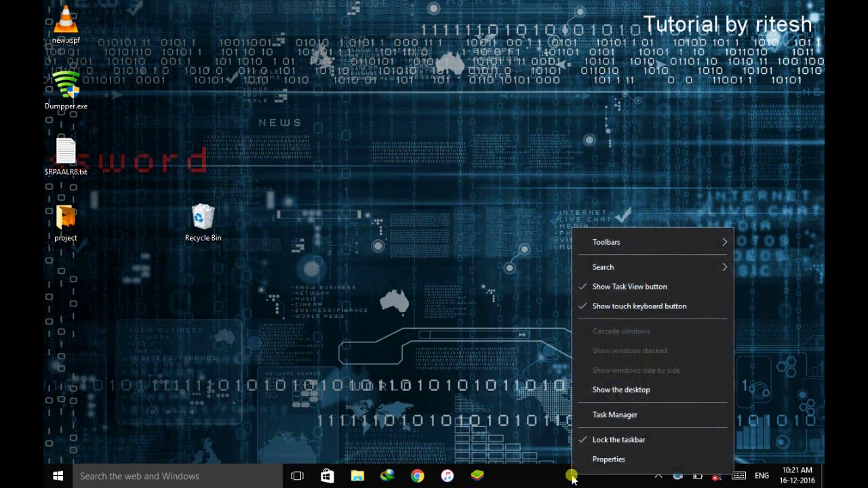
click(619, 417)
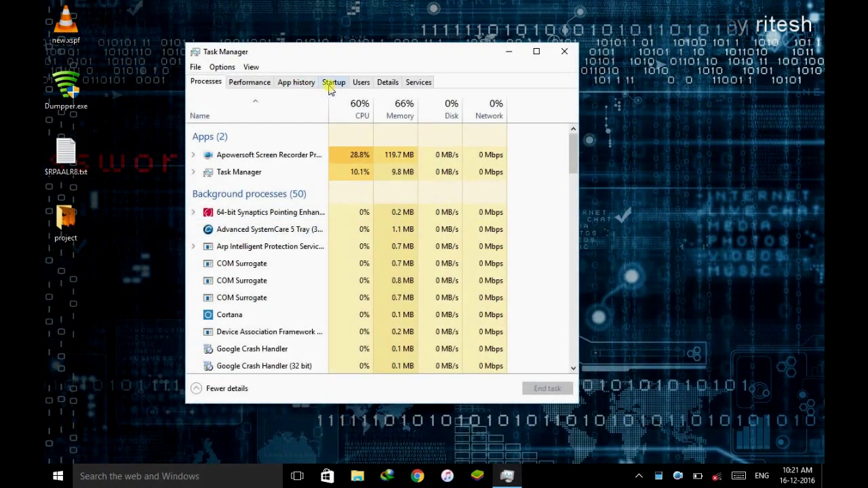
click(330, 84)
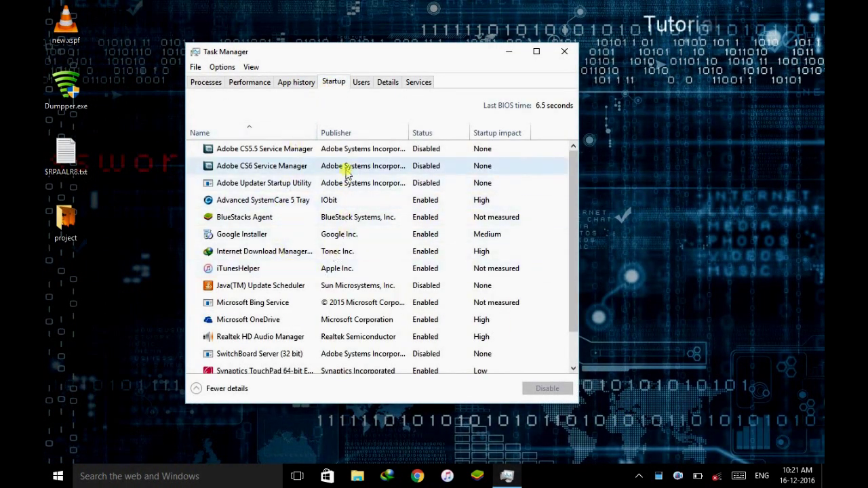
drag(576, 217, 569, 122)
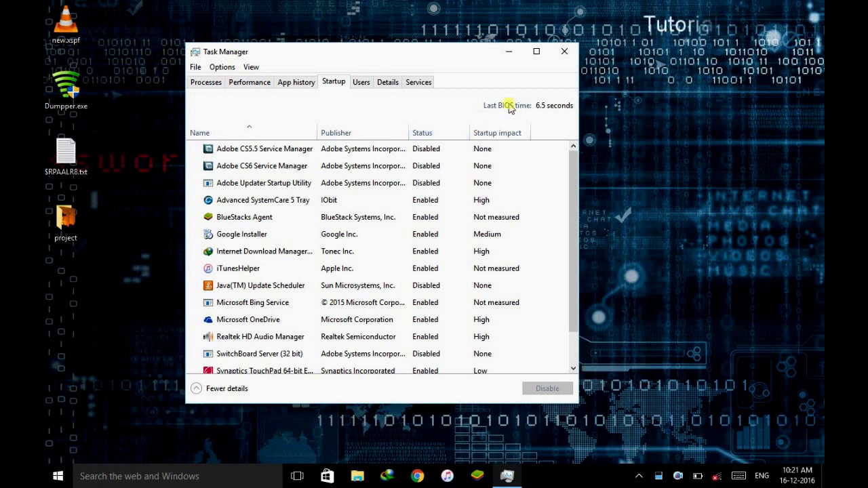
click(638, 476)
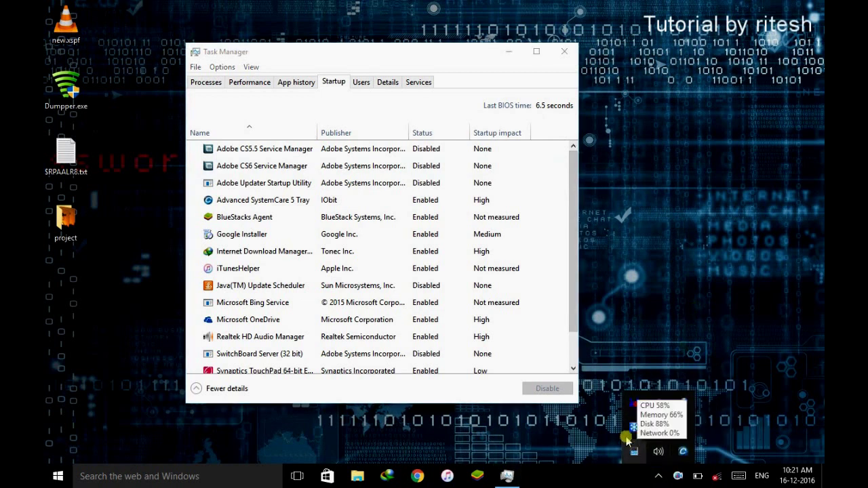
click(463, 285)
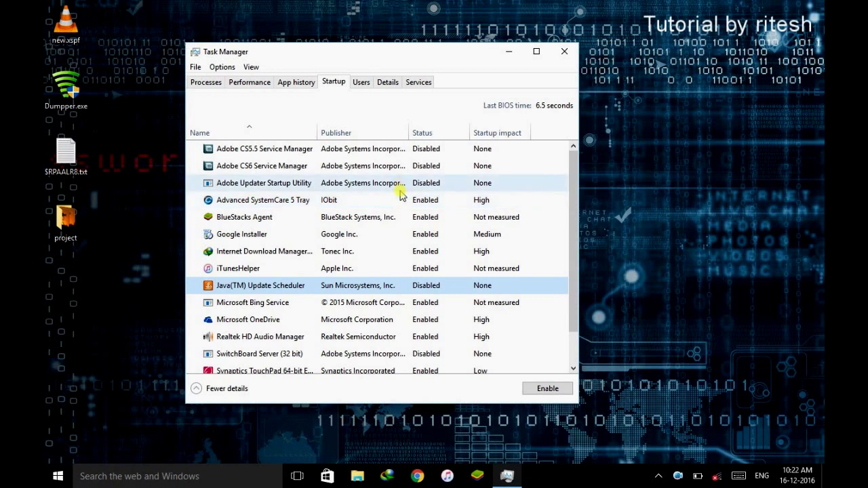
Disable Advanced SystemCare 5 Tray, BlueStacks Agent, Google Installer and Microsoft Bing Service at startup, and close Task Manager
scroll(405, 244, down, 1)
click(410, 282)
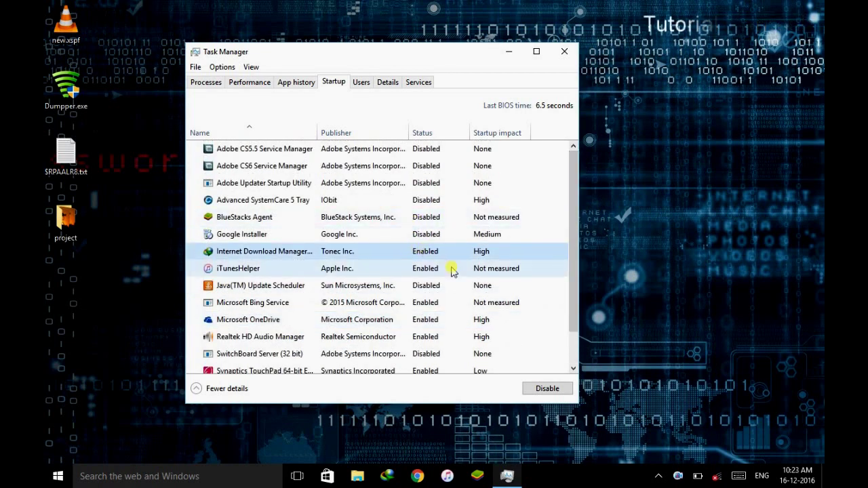
scroll(574, 265, down, 1)
scroll(420, 268, up, 1)
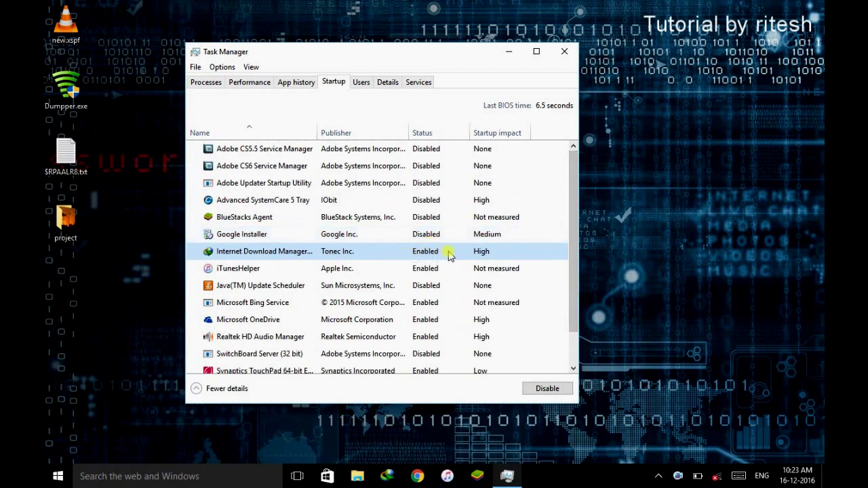
click(415, 303)
click(532, 388)
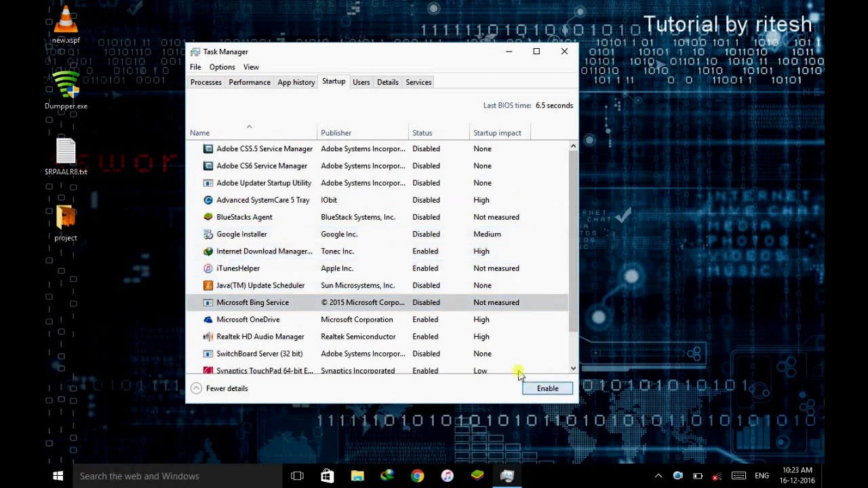
click(539, 335)
scroll(572, 344, down, 1)
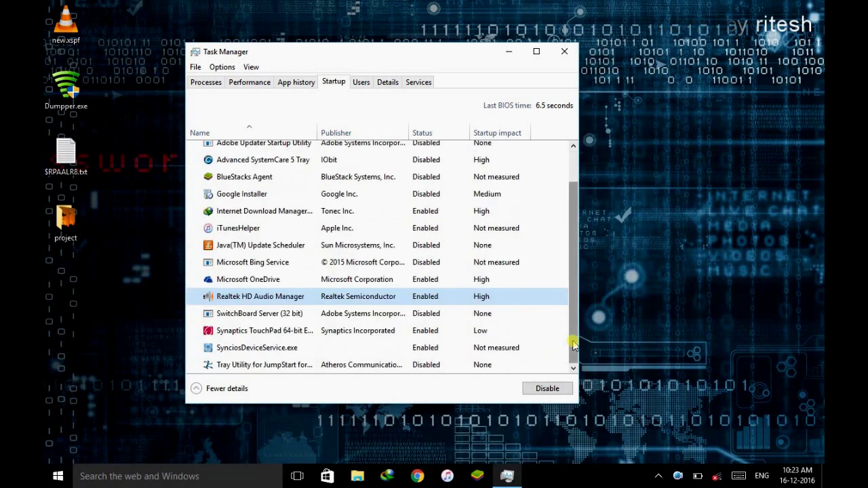
click(564, 53)
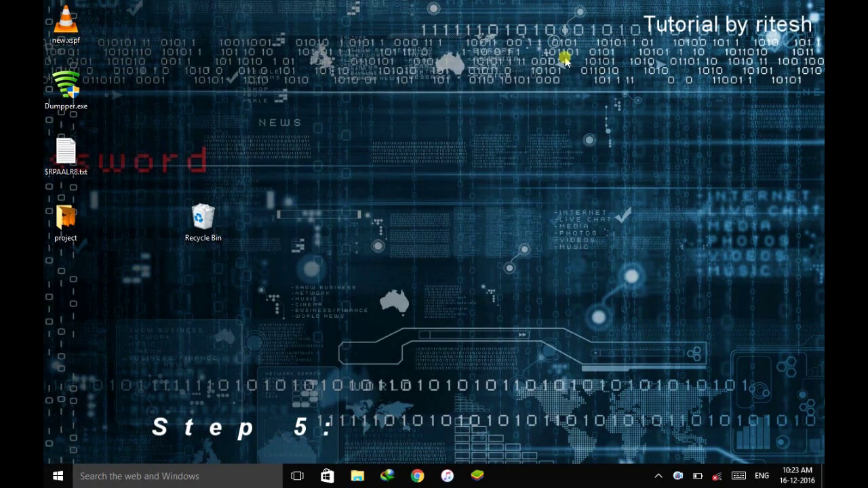
Open System Configuration by running msconfig from the Run dialog
click(190, 477)
text(run)
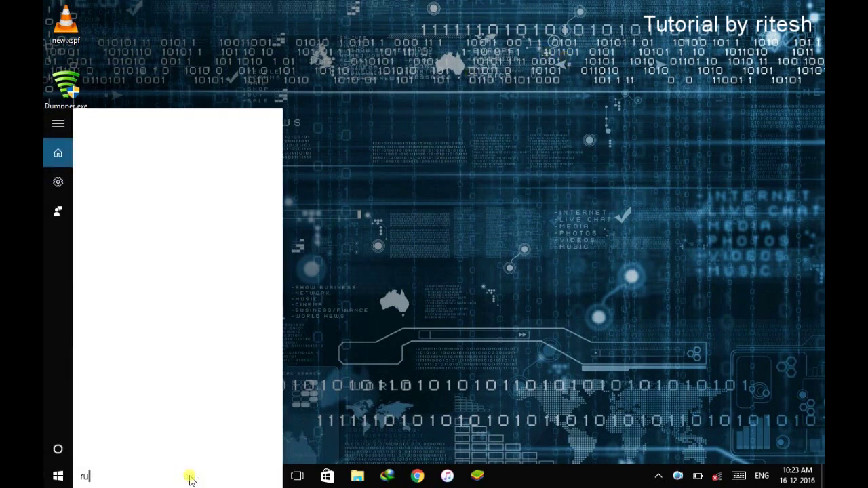
key(Return)
text(msconfig)
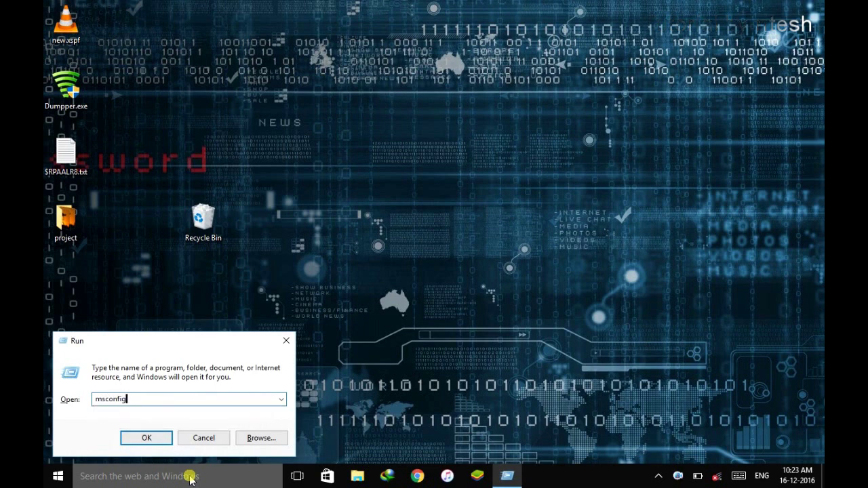
key(Return)
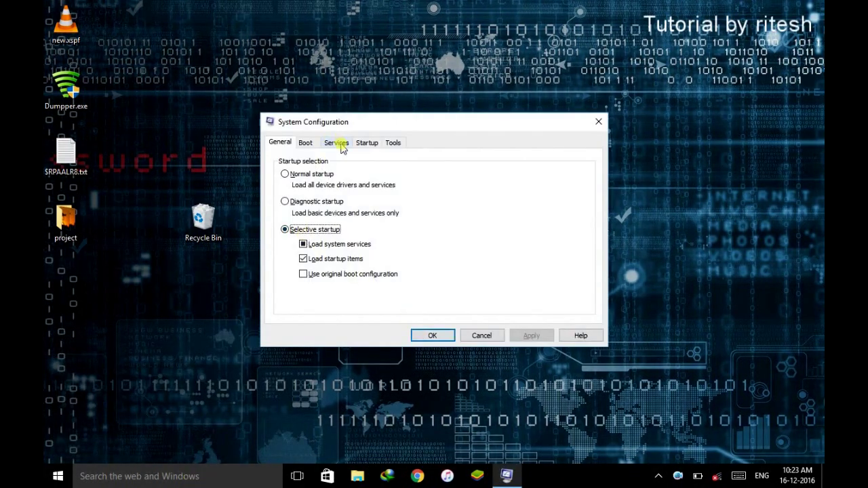
Hide all Microsoft services in the System Configuration services list and disable Apple Mobile Device Service
click(339, 143)
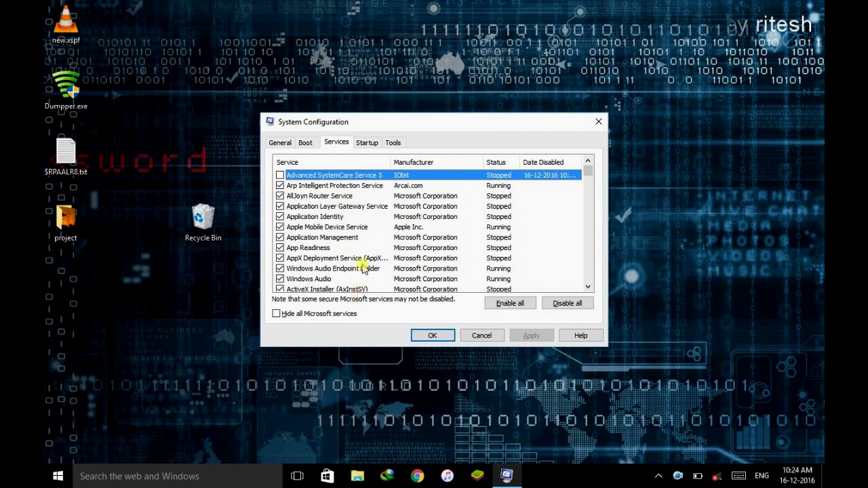
click(277, 314)
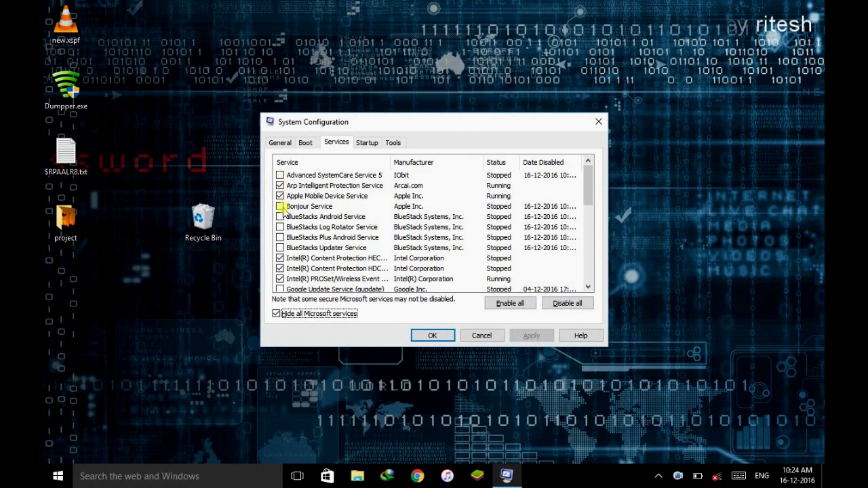
click(279, 196)
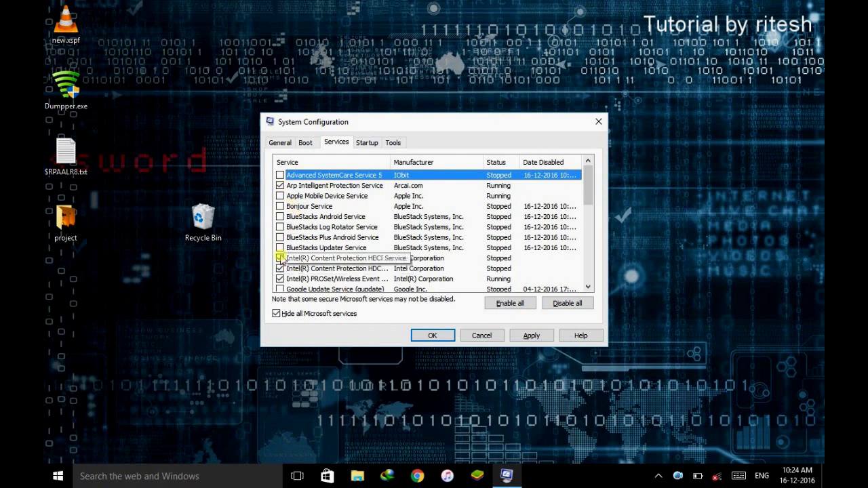
Review the remaining non-Microsoft services in the System Configuration list, down to its last entry
click(588, 287)
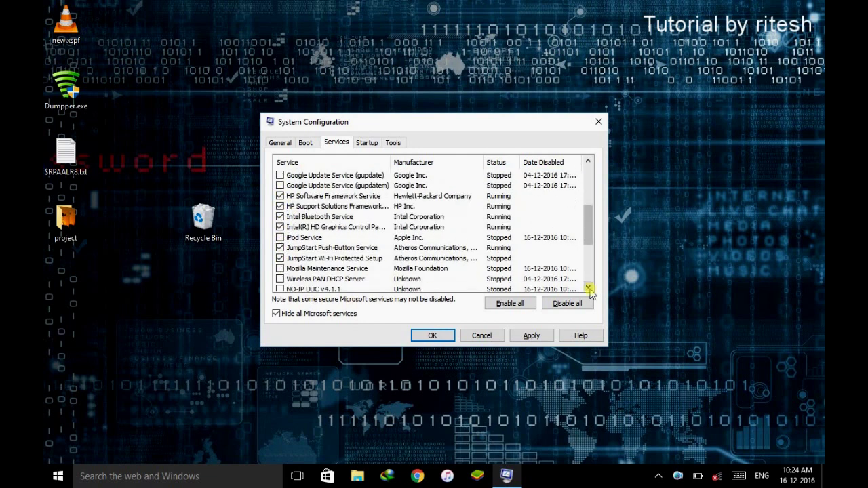
click(589, 288)
click(588, 288)
click(588, 288)
click(589, 288)
click(588, 288)
click(588, 289)
click(589, 289)
click(590, 289)
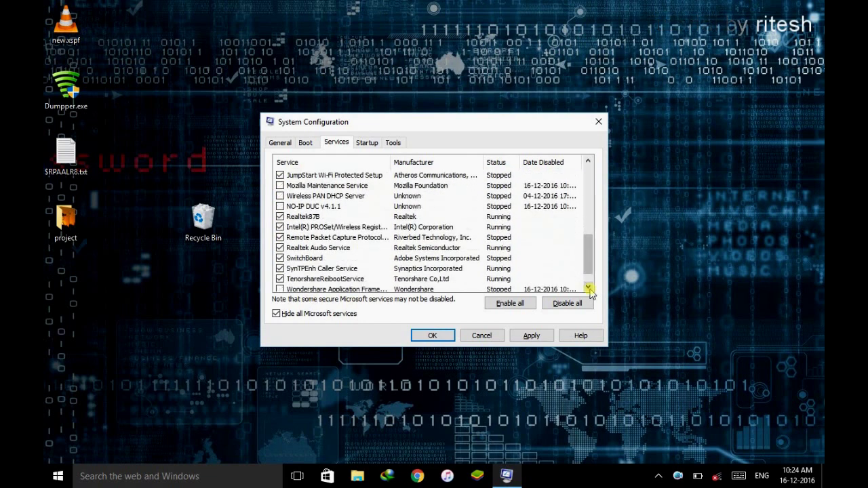
click(589, 289)
click(589, 289)
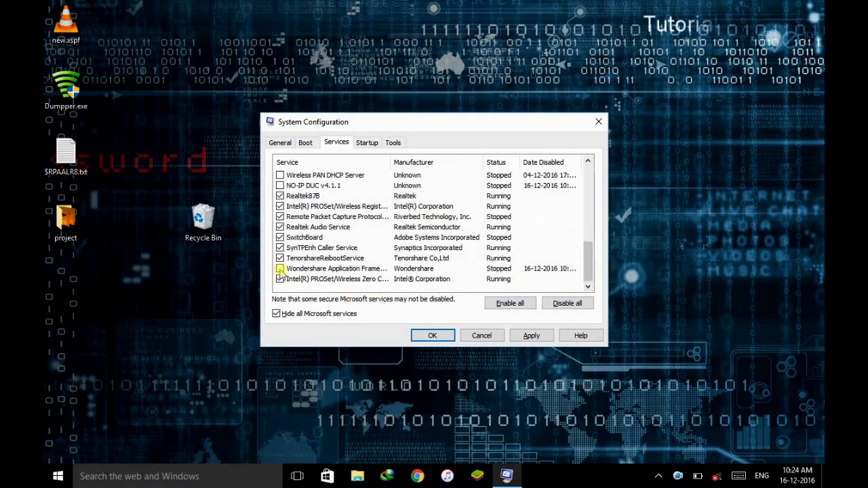
Apply the service changes and exit System Configuration without restarting the computer
click(530, 336)
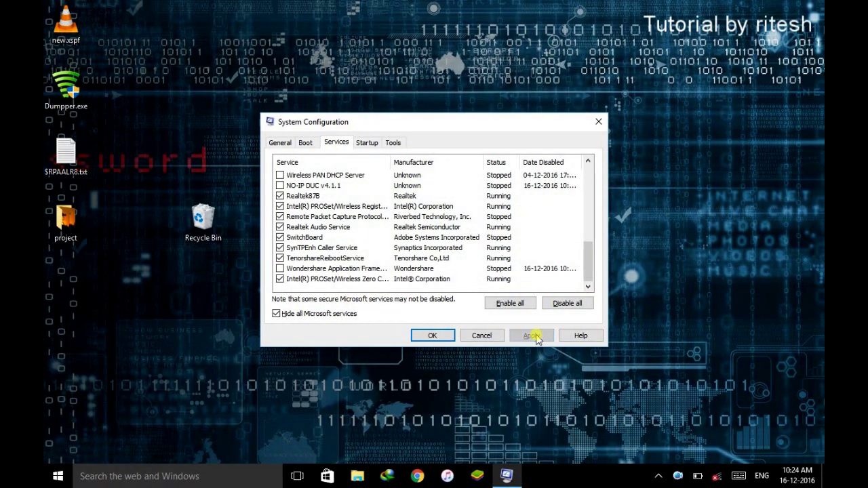
click(432, 336)
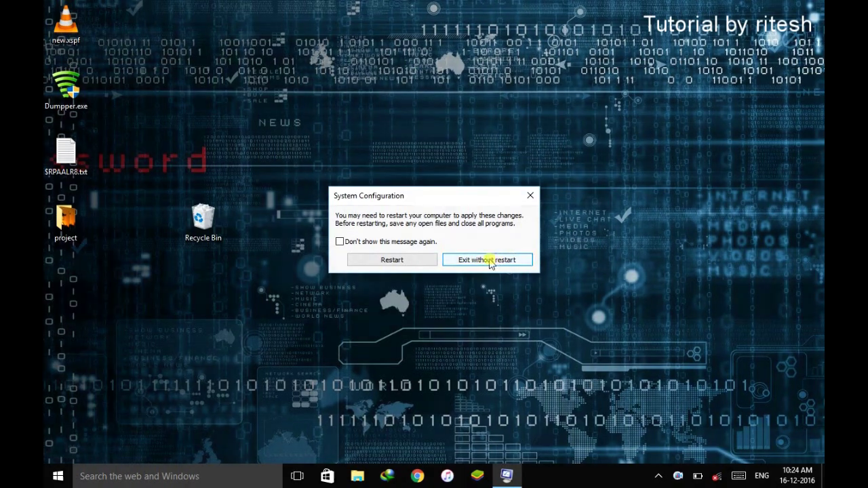
click(490, 263)
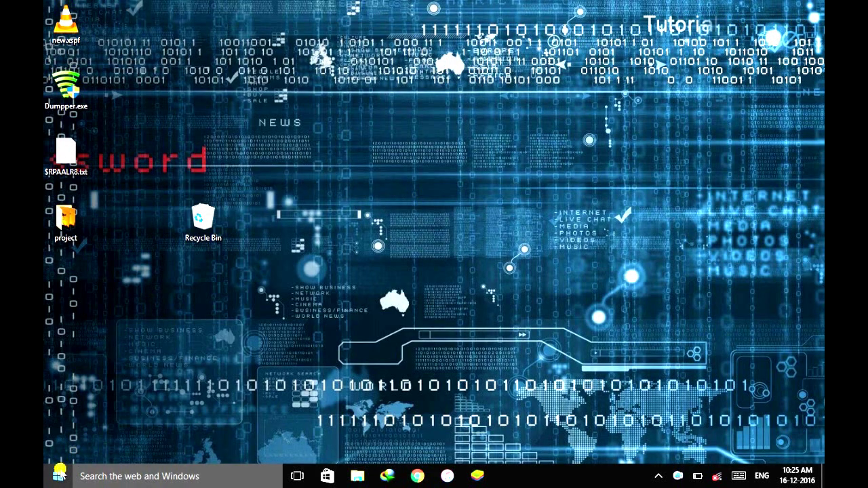
Open the Performance Options from the advanced system settings of the System window
right_click(59, 474)
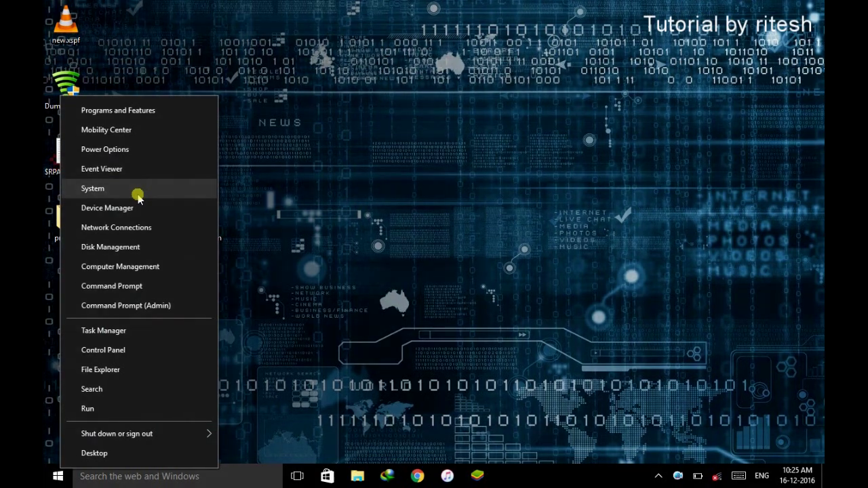
click(138, 194)
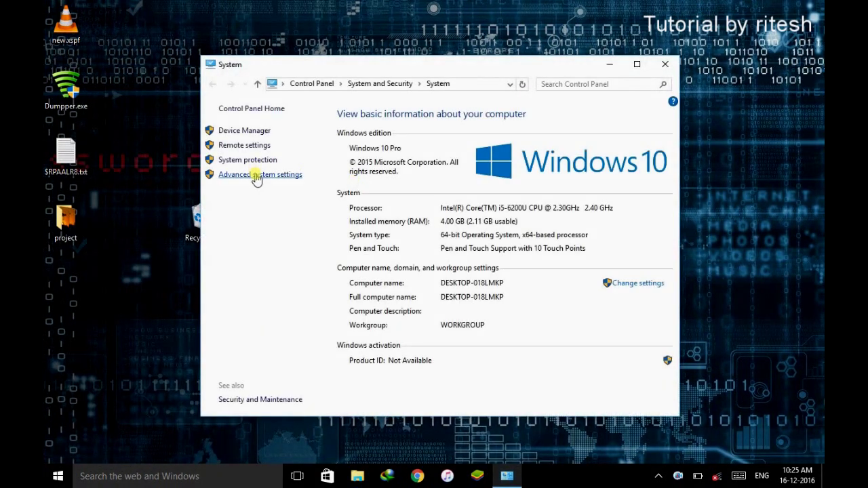
click(256, 175)
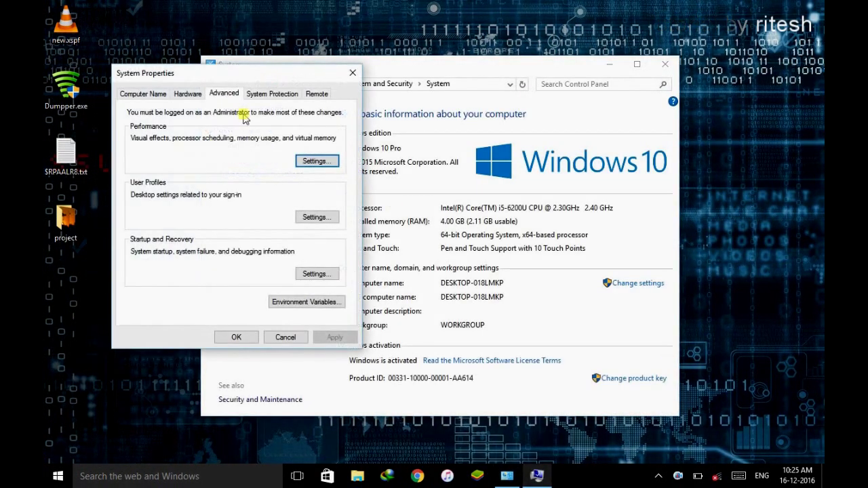
click(316, 161)
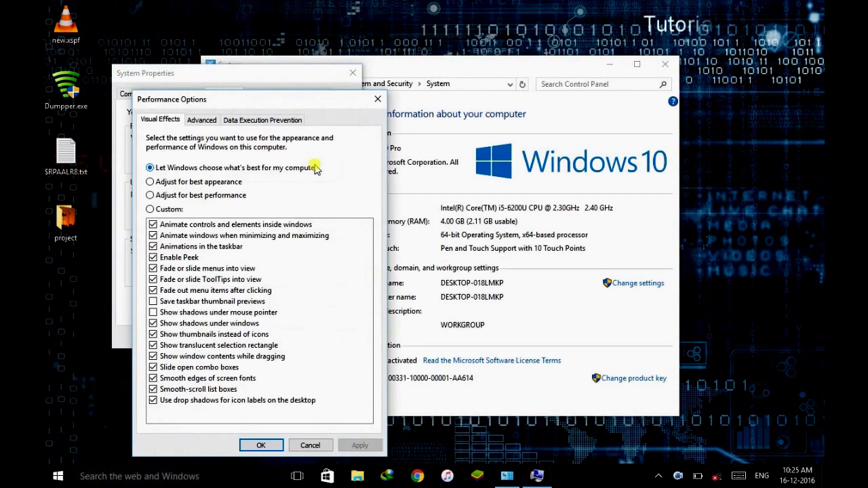
Set the visual effects to "Adjust for best performance" and apply the change
drag(251, 98, 370, 54)
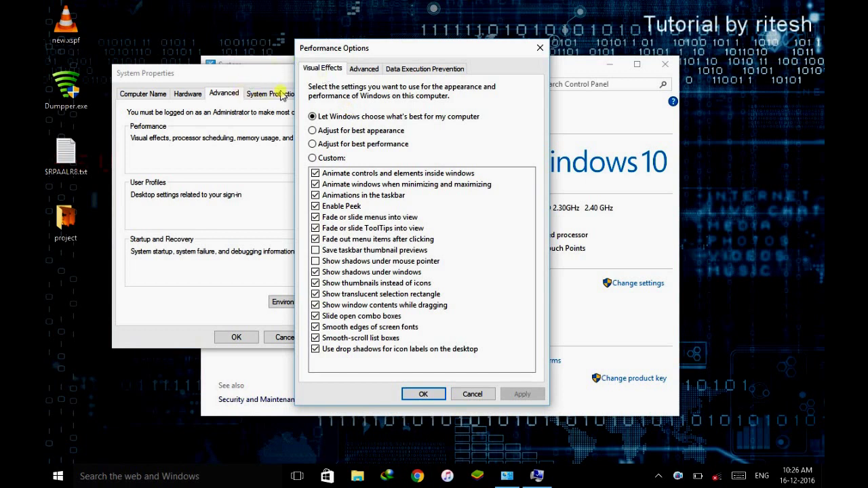
click(326, 147)
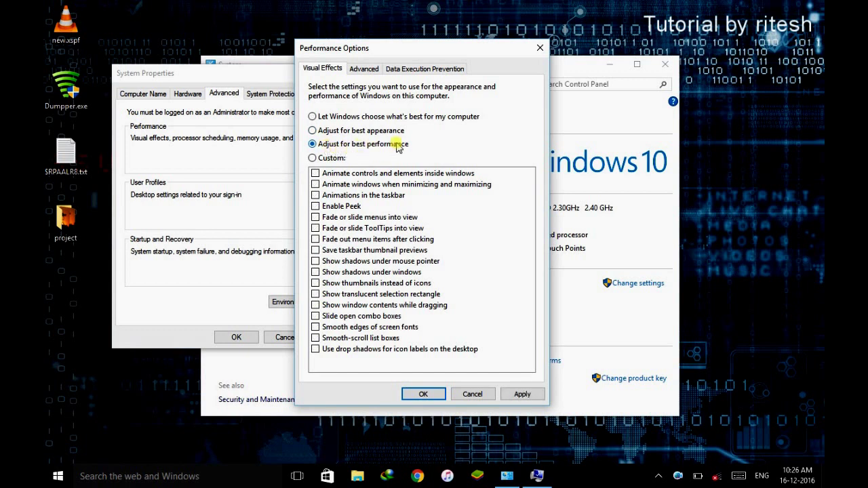
click(518, 396)
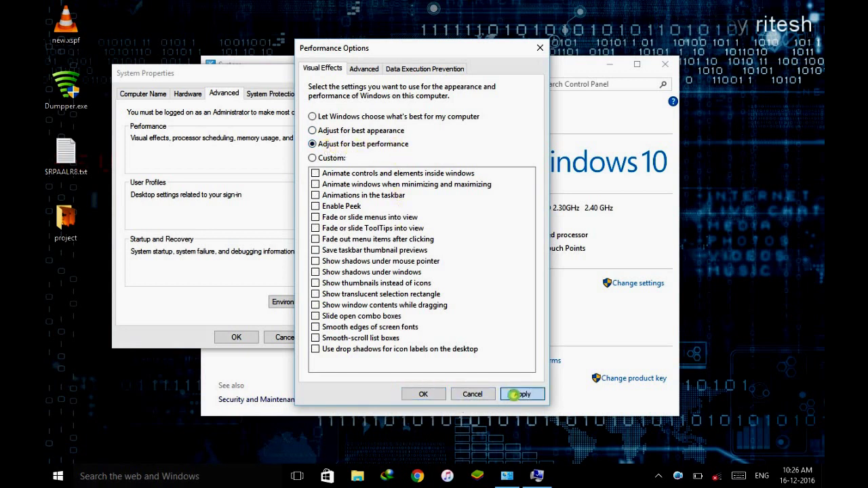
click(425, 395)
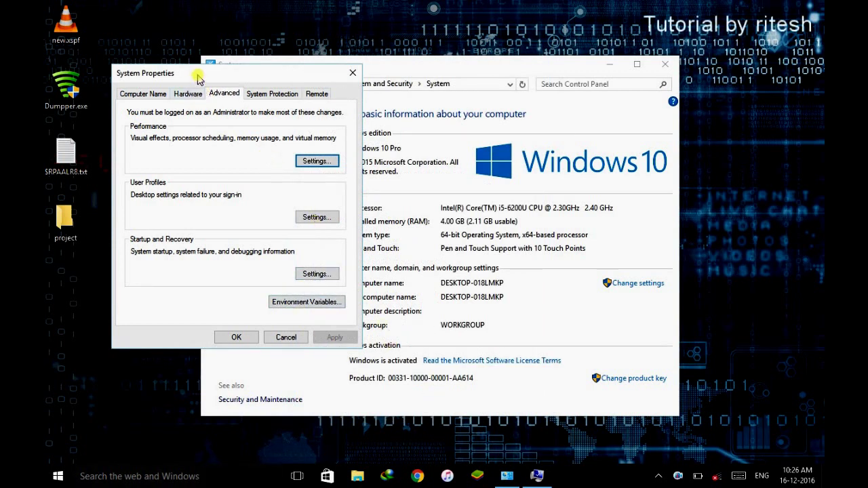
Reopen the Performance Options, select "Let Windows choose what's best for my computer" and discard that selection
drag(199, 79, 522, 111)
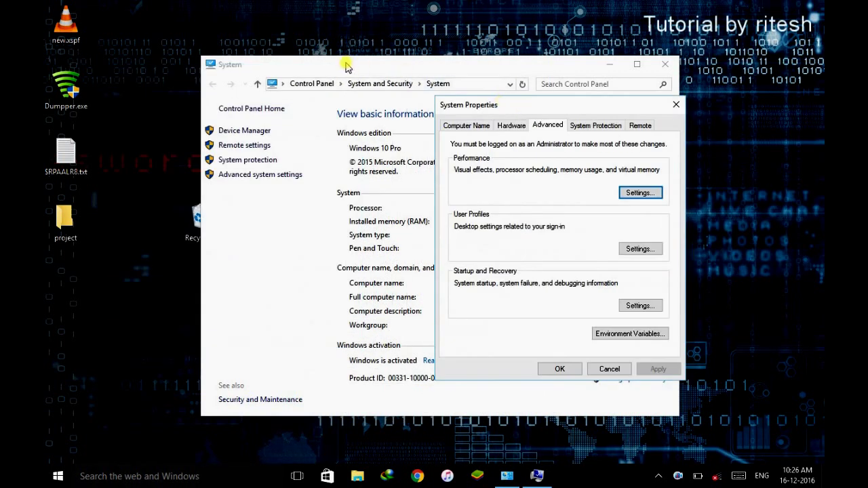
drag(348, 66, 238, 75)
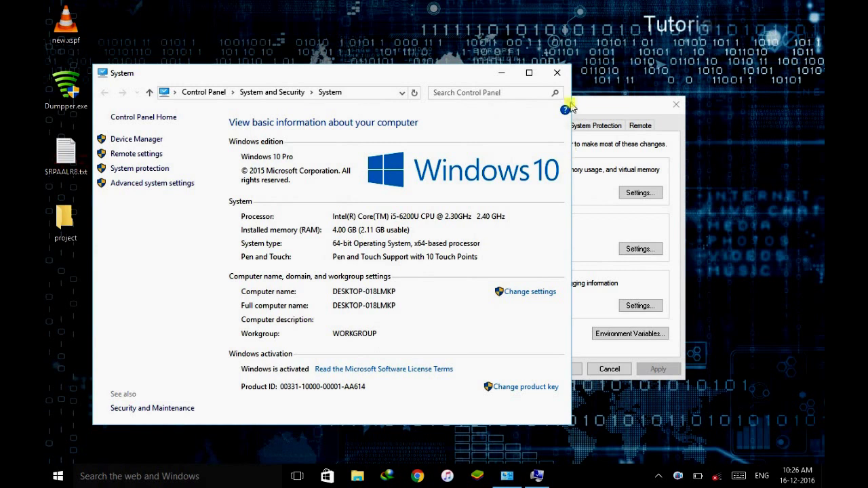
click(596, 109)
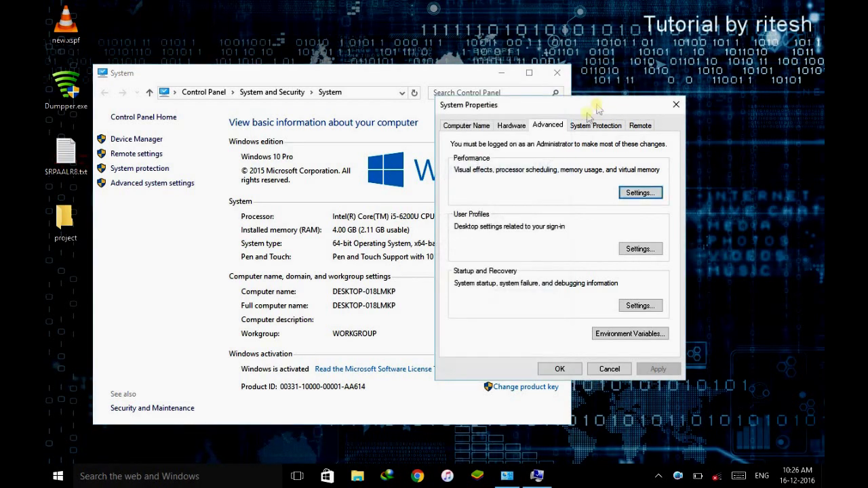
click(642, 195)
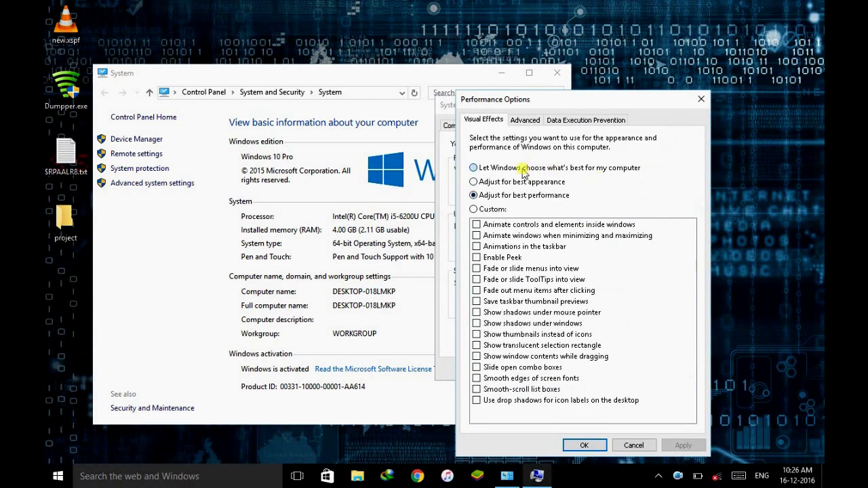
click(495, 169)
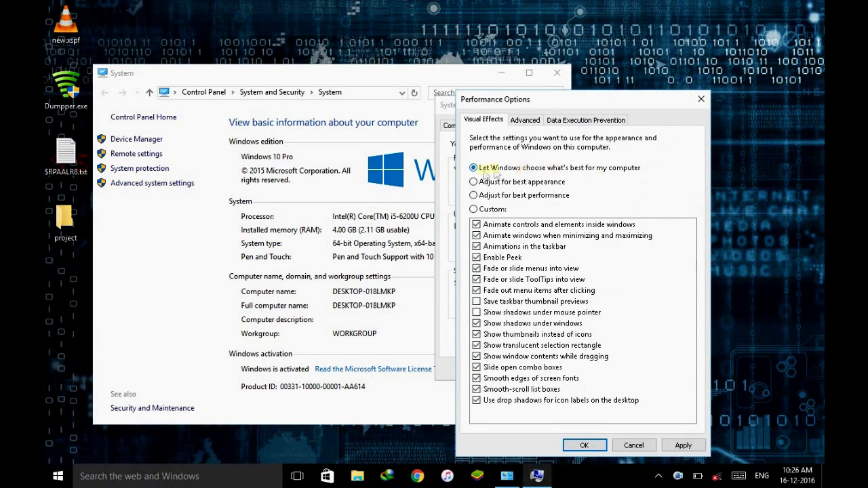
click(631, 445)
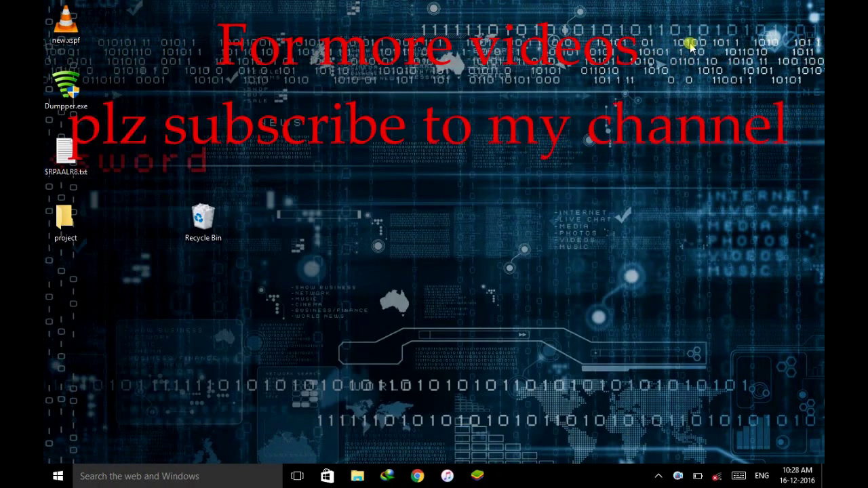